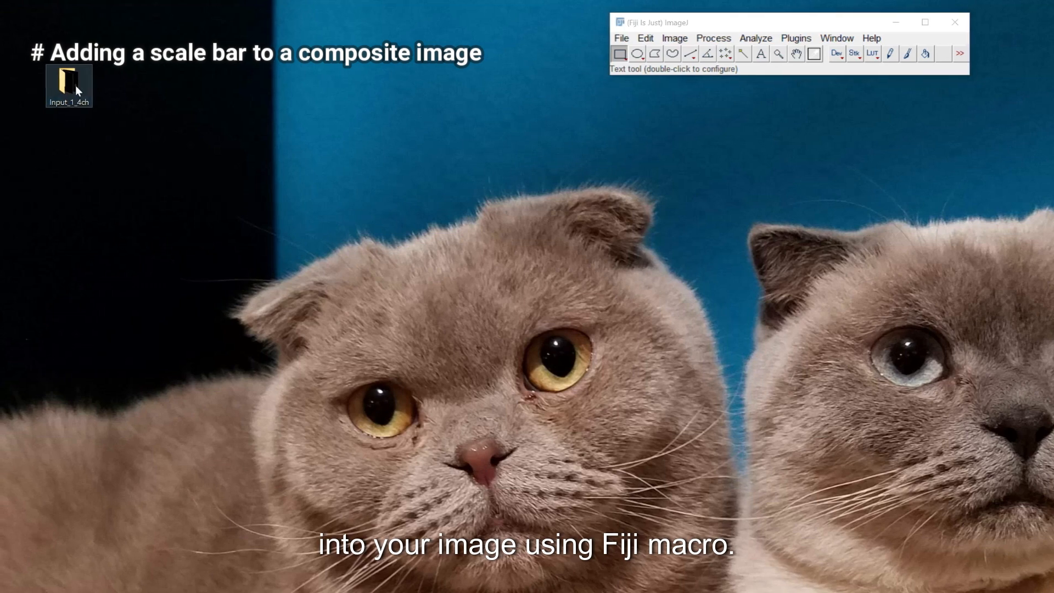
Open the Input_1_4ch folder and load the image IF_2D_4ch_m.tif into Fiji.
double_click(77, 85)
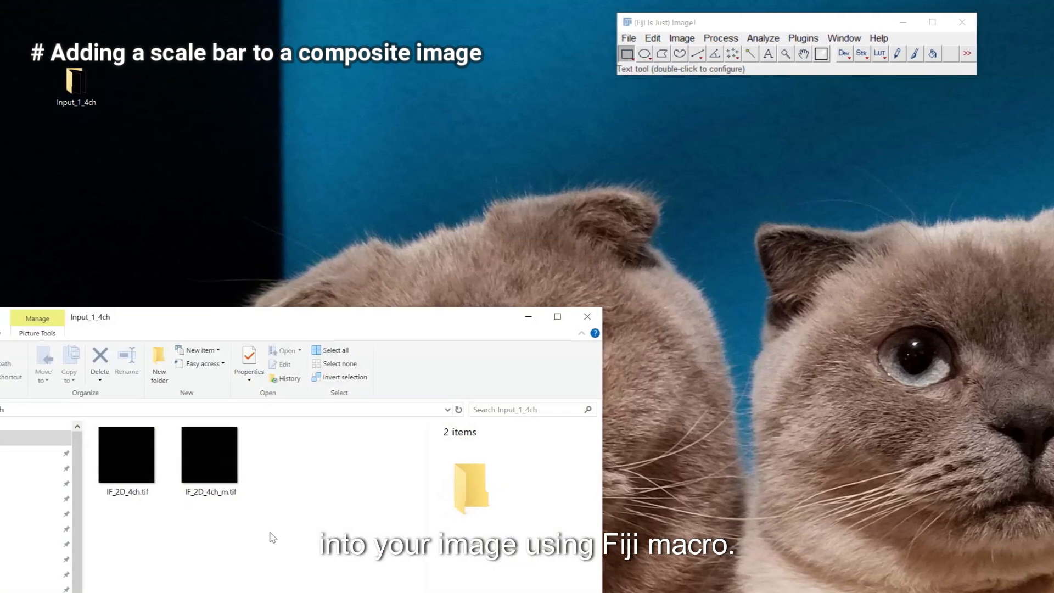
mouse_move(209, 465)
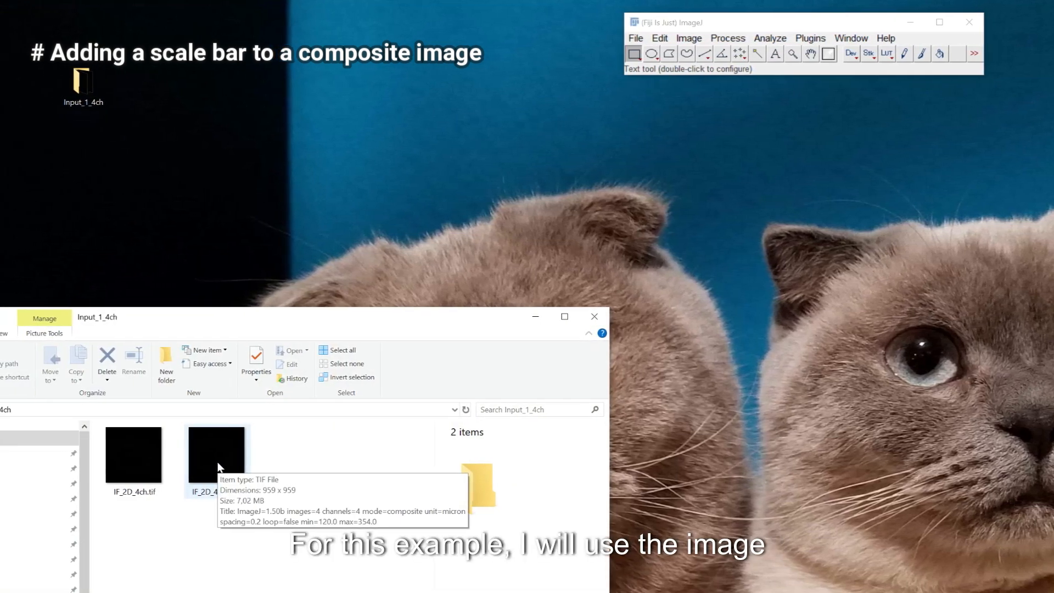
click(216, 463)
drag(222, 463, 725, 65)
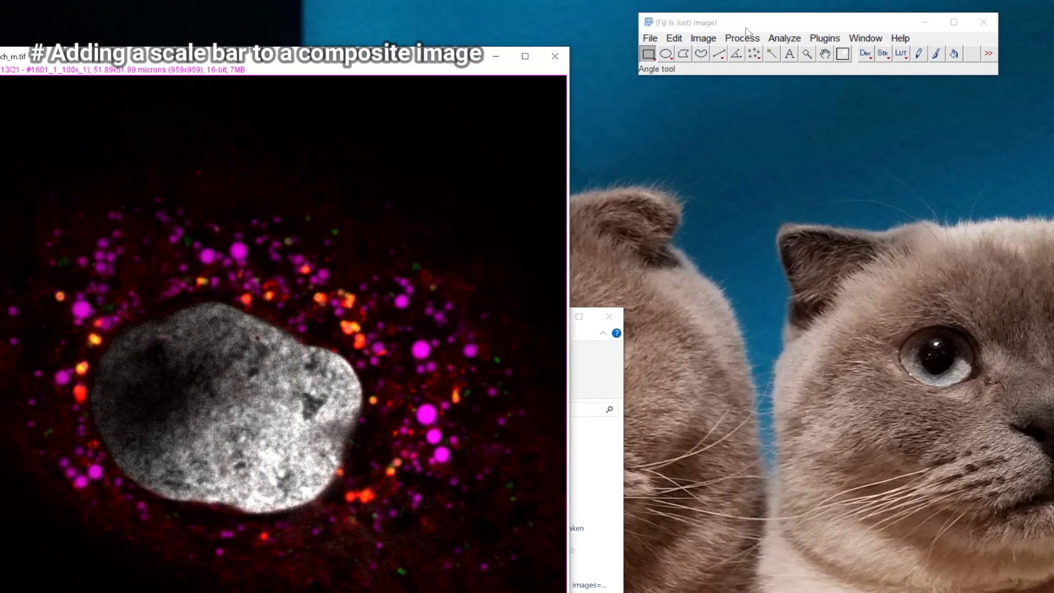
Open the macro recorder and place its window below the main Fiji window.
click(836, 42)
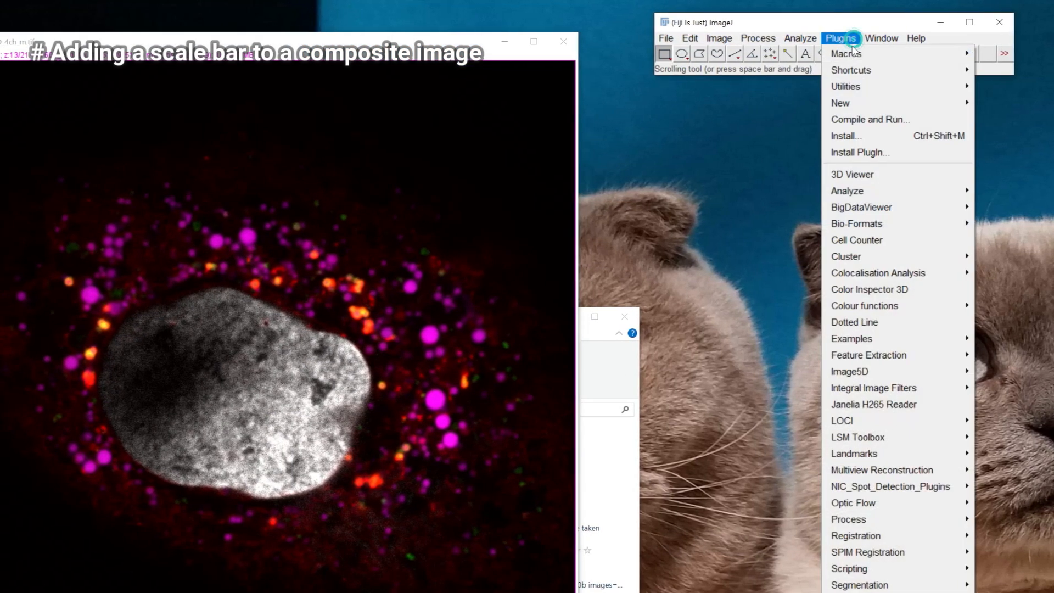
mouse_move(849, 54)
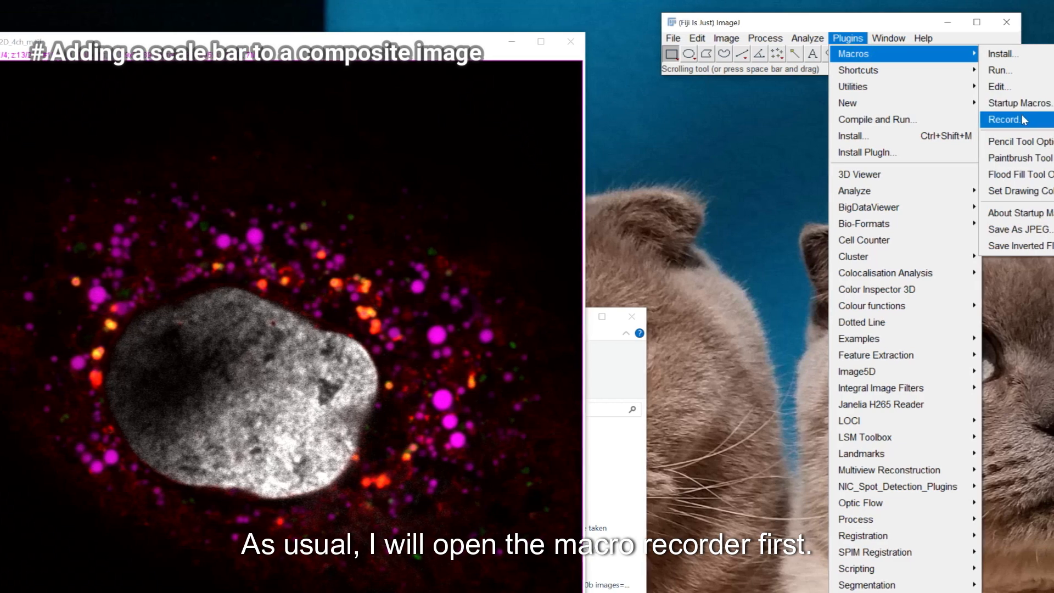
click(1019, 120)
drag(630, 187, 899, 98)
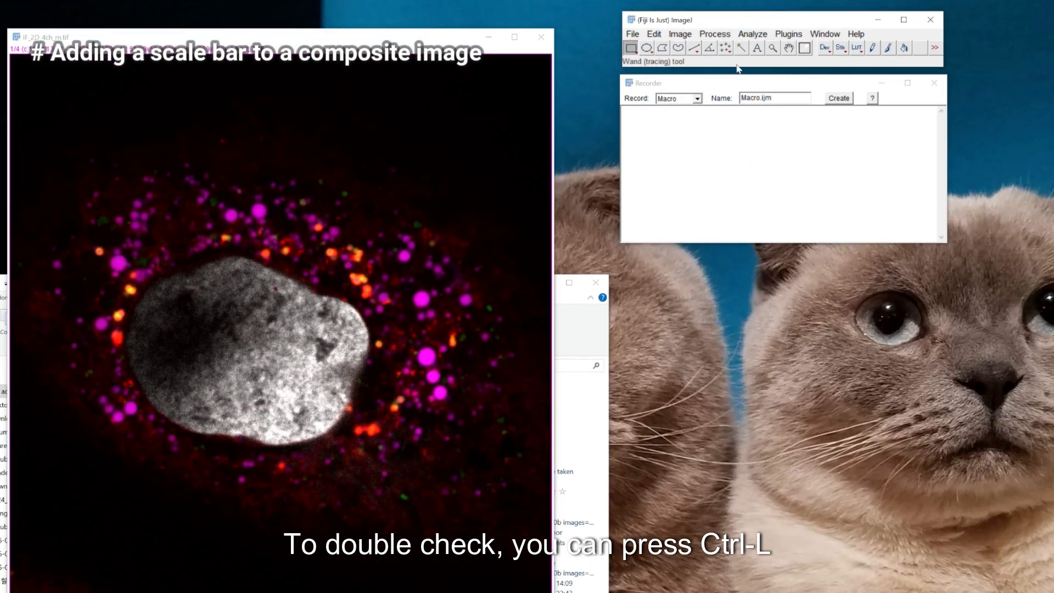
Find "proper" in the Command Finder and open the image's Properties to check its pixel calibration.
click(725, 20)
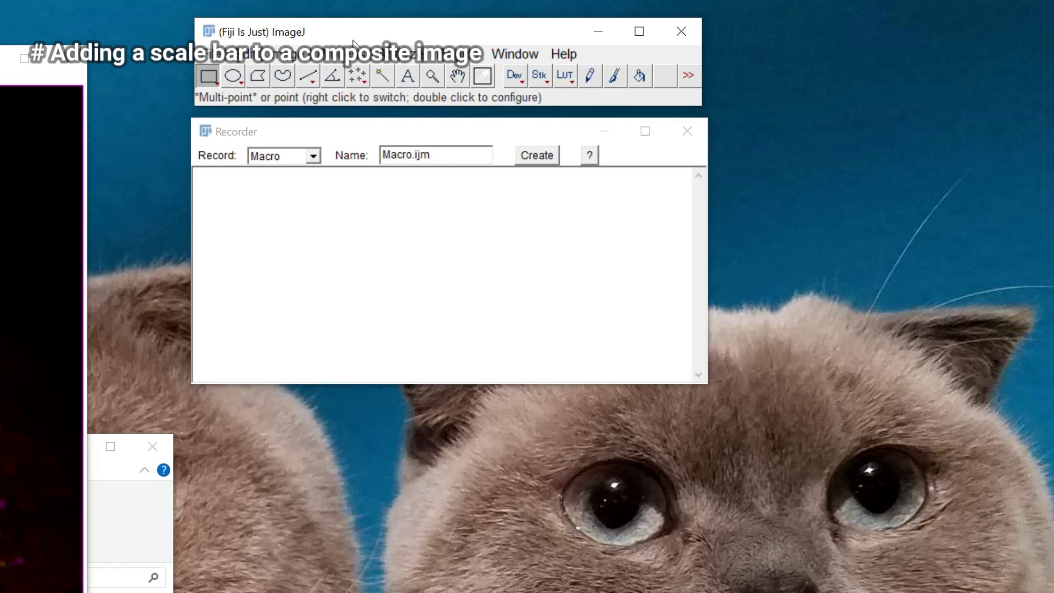
key(ctrl+l)
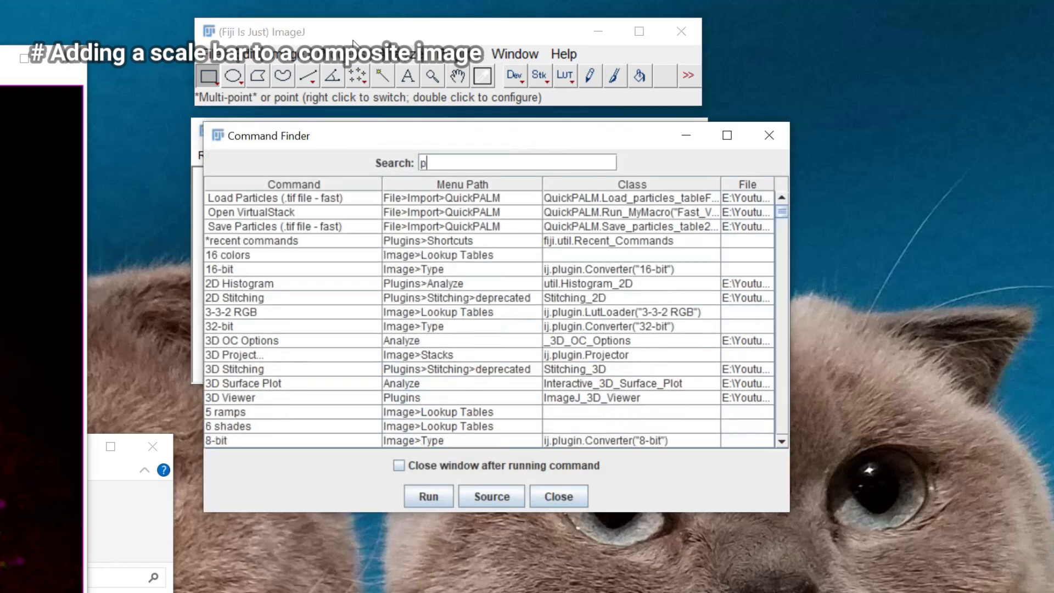
text(proper)
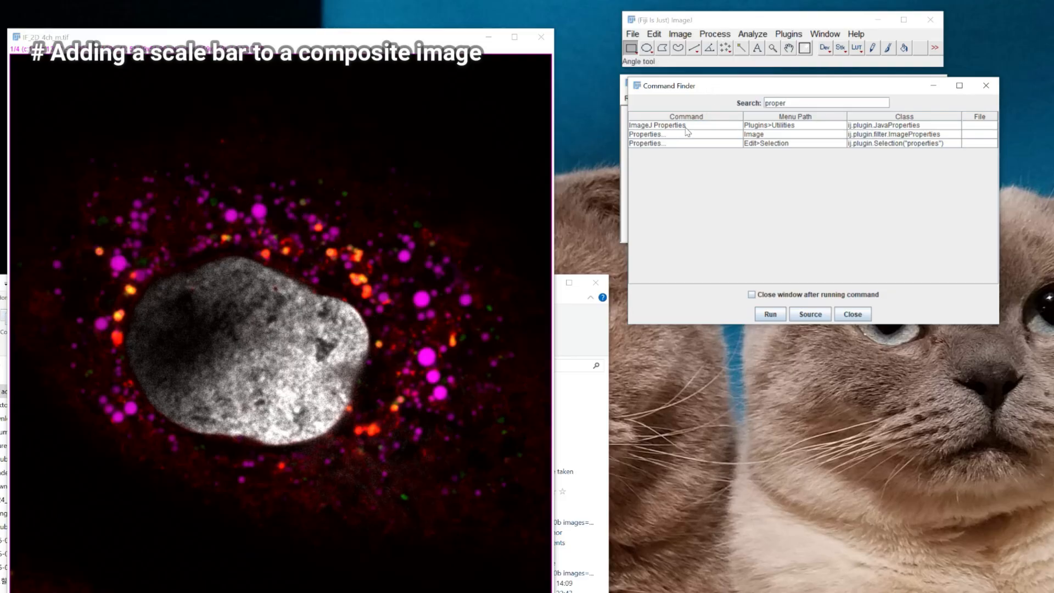
double_click(659, 135)
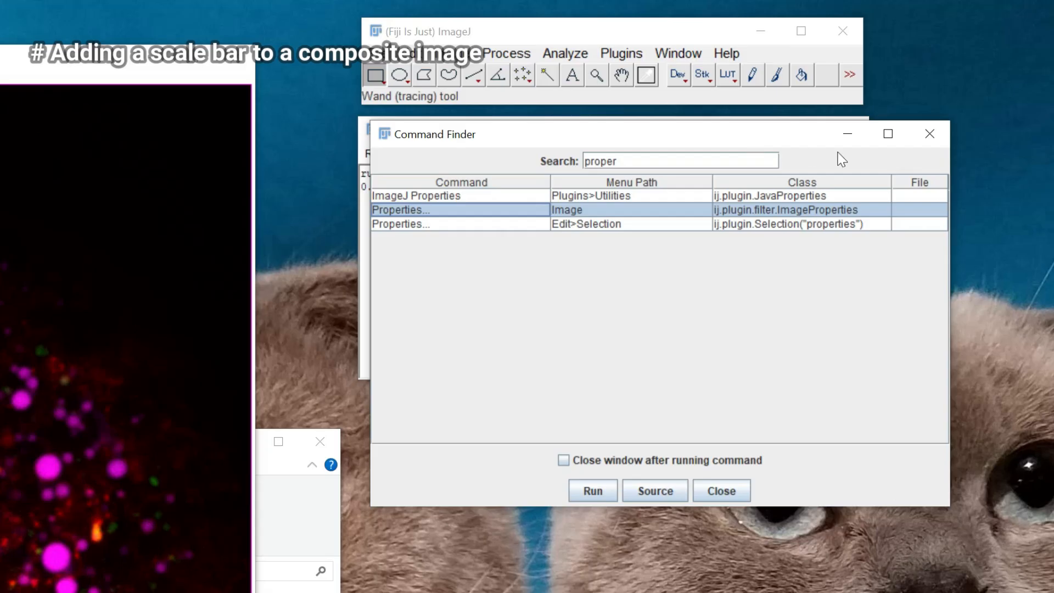
Find "scale" in the Command Finder and run Scale Bar on the composite image.
double_click(640, 161)
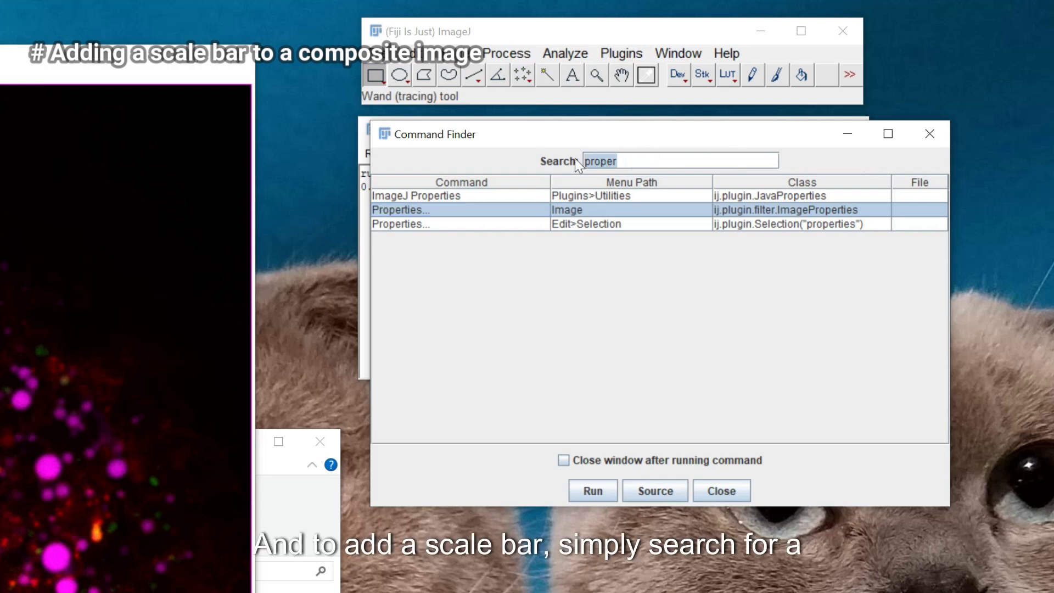
text(scale)
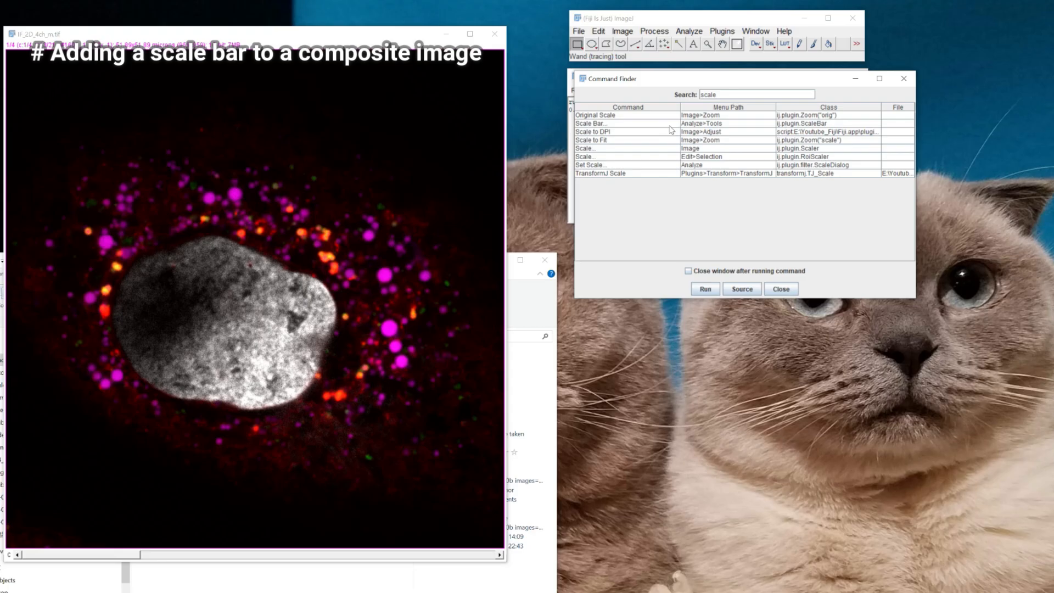
click(497, 212)
double_click(648, 128)
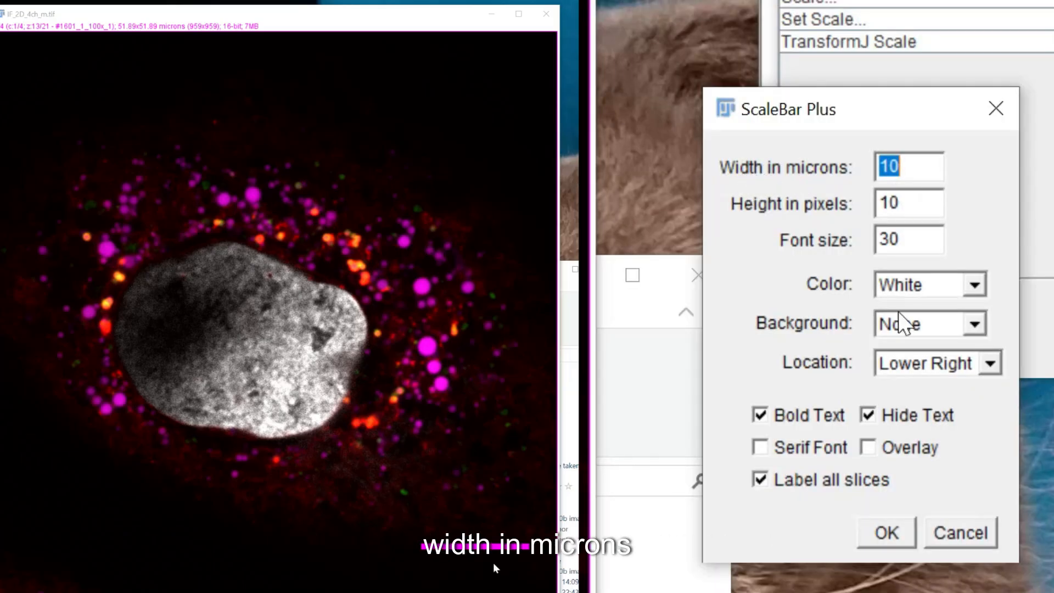
Try Black as the scale bar color and return it to White.
click(976, 285)
click(928, 331)
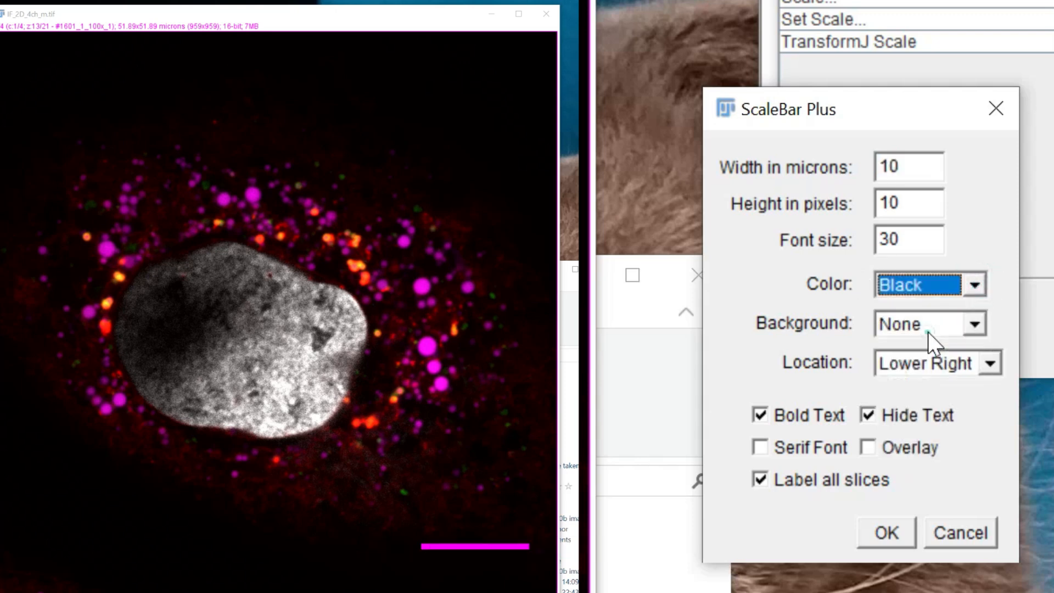
click(974, 285)
click(925, 318)
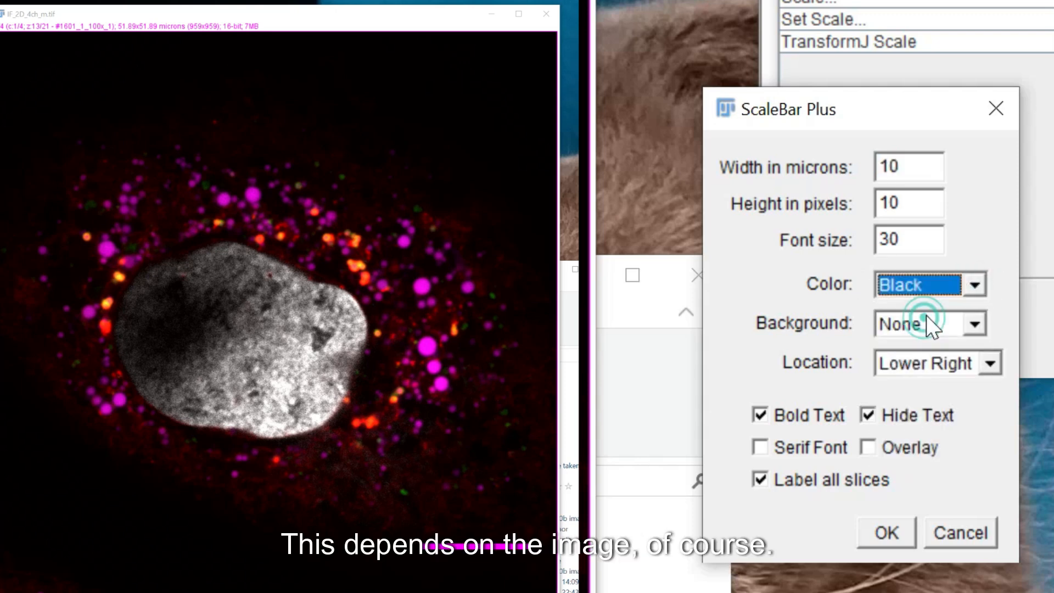
click(976, 285)
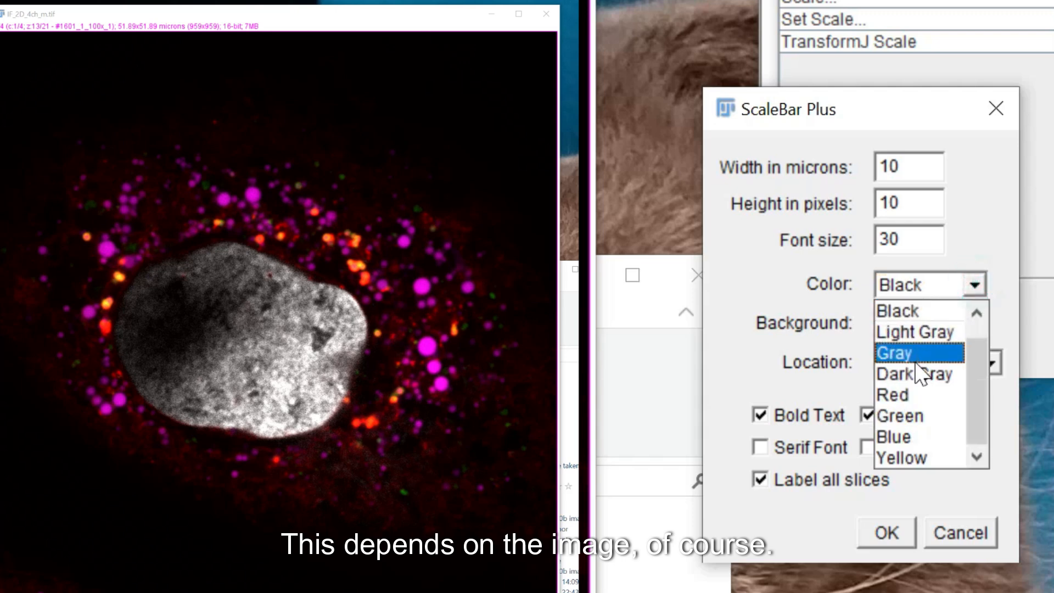
scroll(914, 368, up, 1)
click(916, 312)
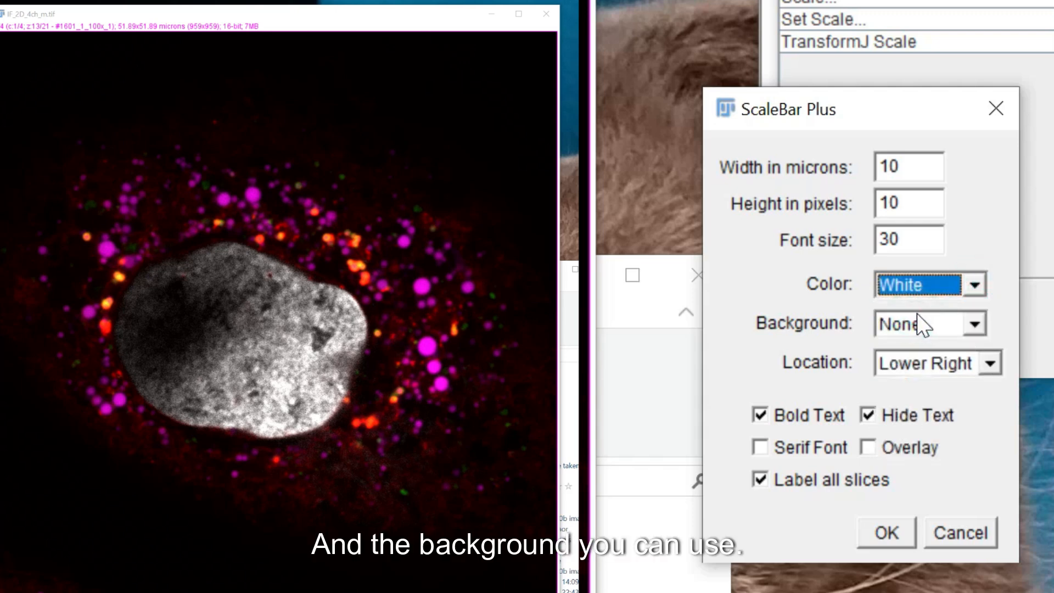
Preview the scale bar with a White background and set the background back to None.
click(975, 323)
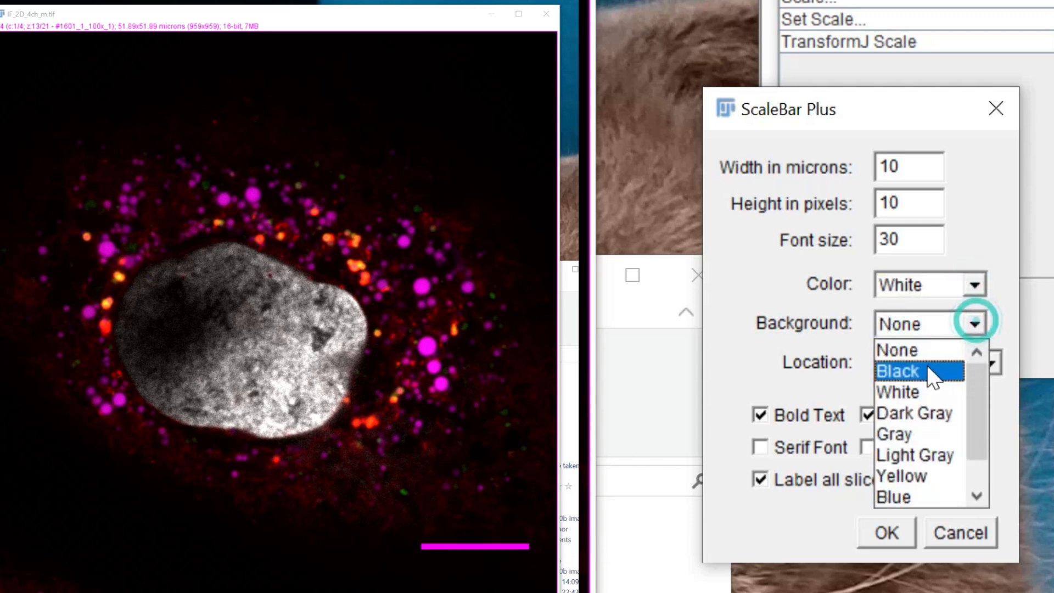
click(928, 391)
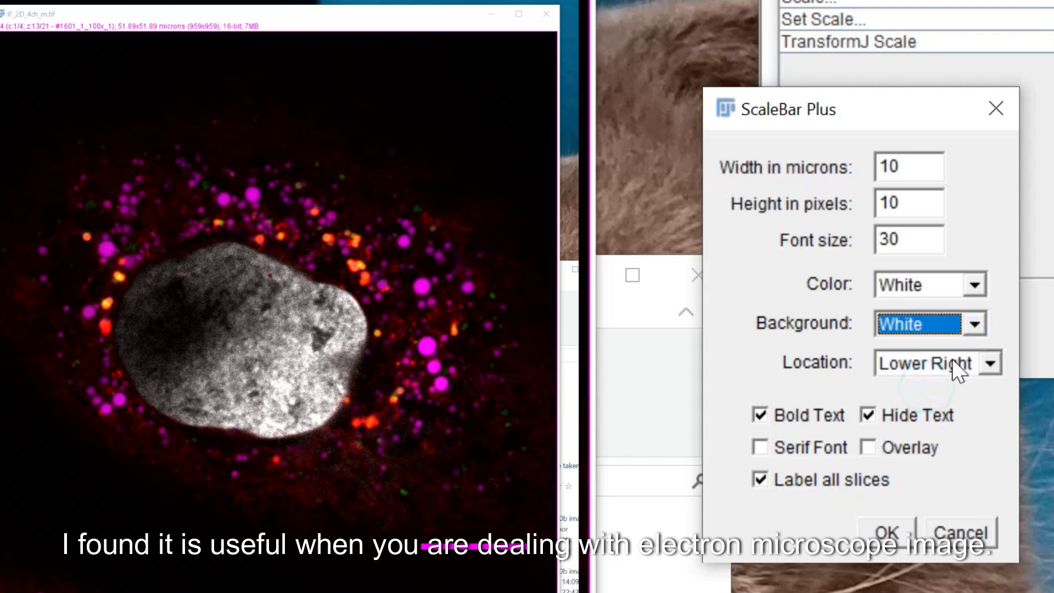
click(974, 323)
scroll(920, 373, up, 1)
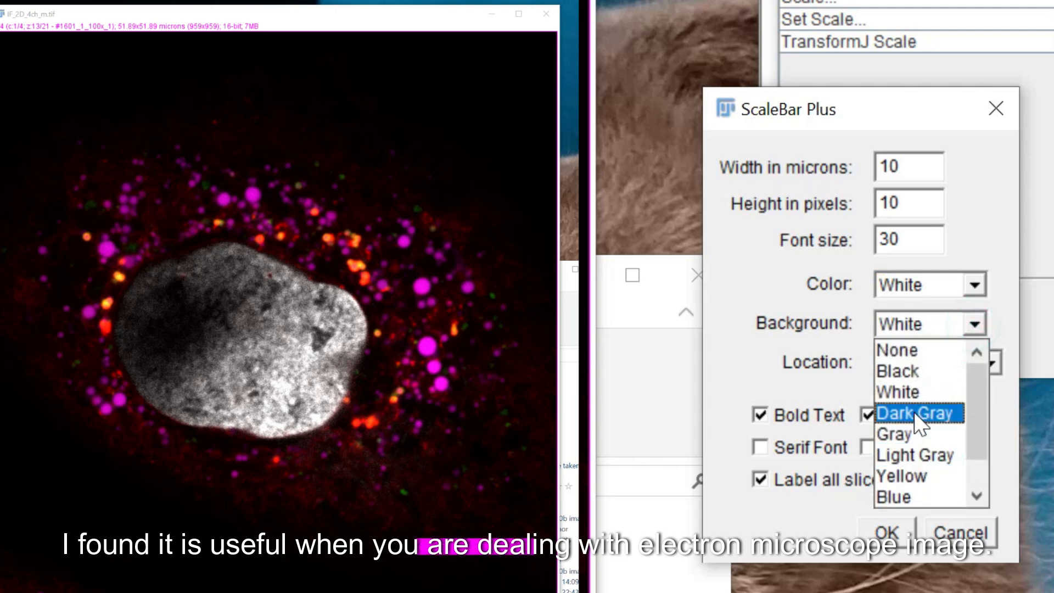
click(914, 350)
Preview the scale bar at Upper Right and Upper Left, return it to Lower Right, and toggle the Hide Text option.
click(990, 363)
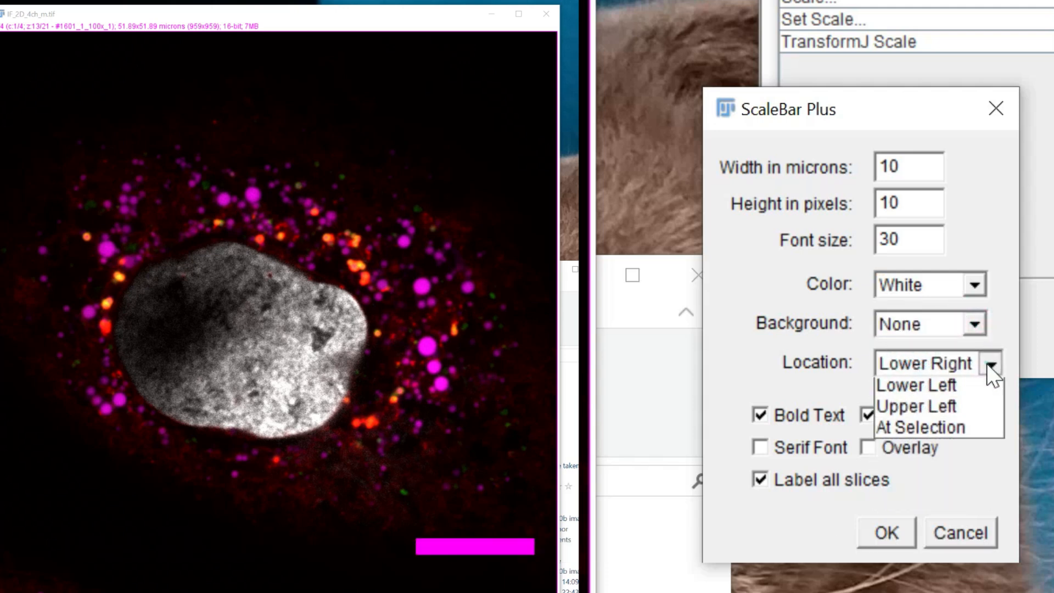
click(905, 391)
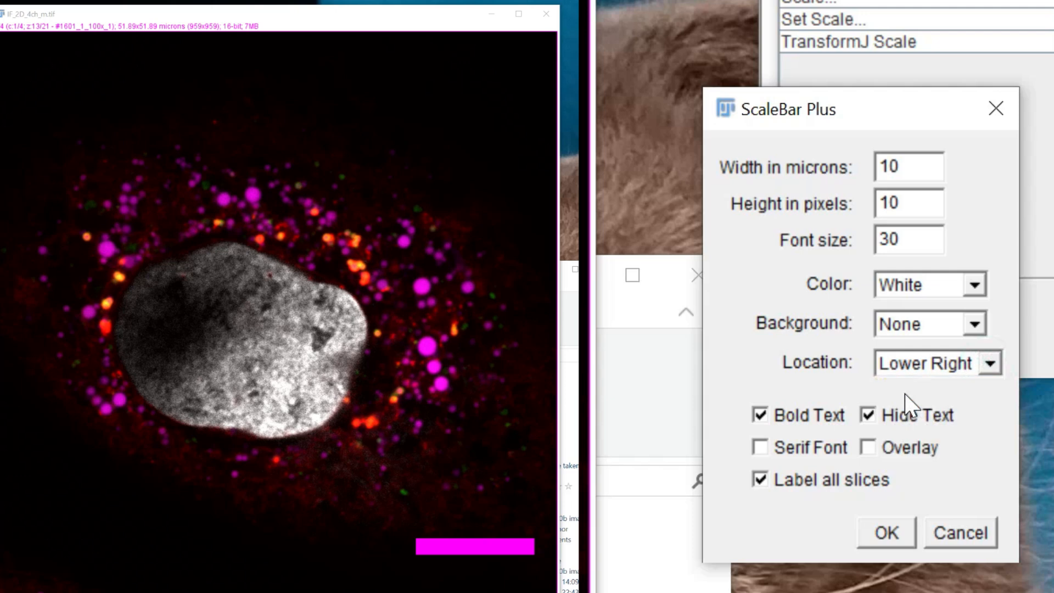
click(990, 363)
click(929, 453)
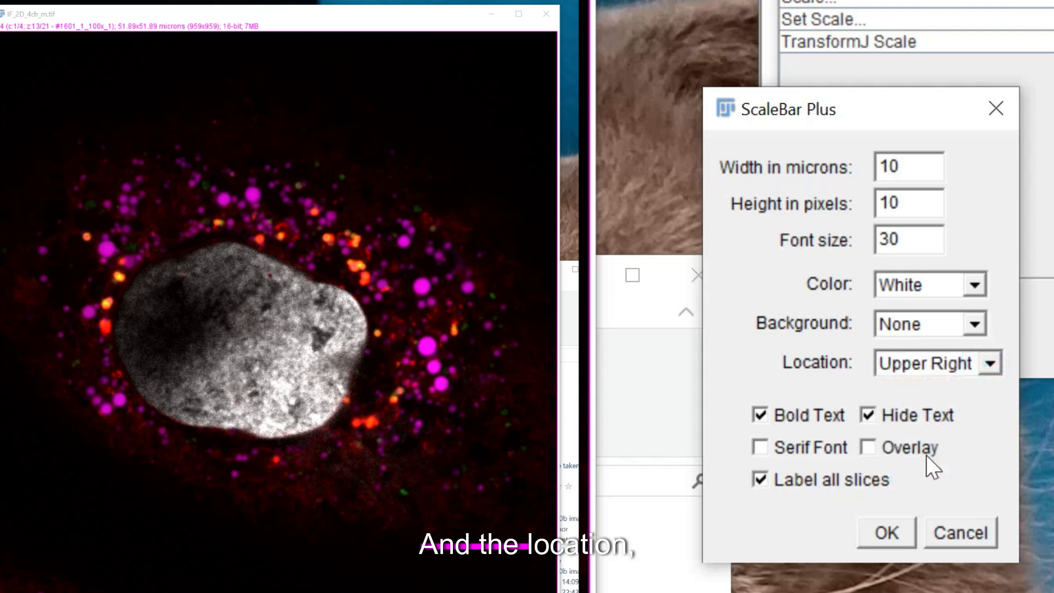
click(991, 363)
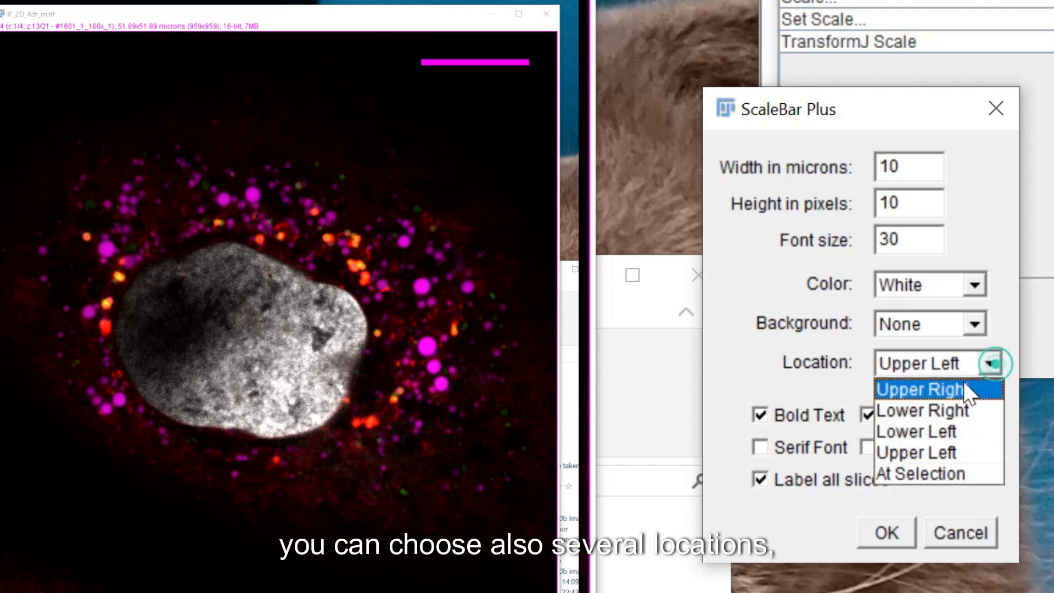
click(937, 411)
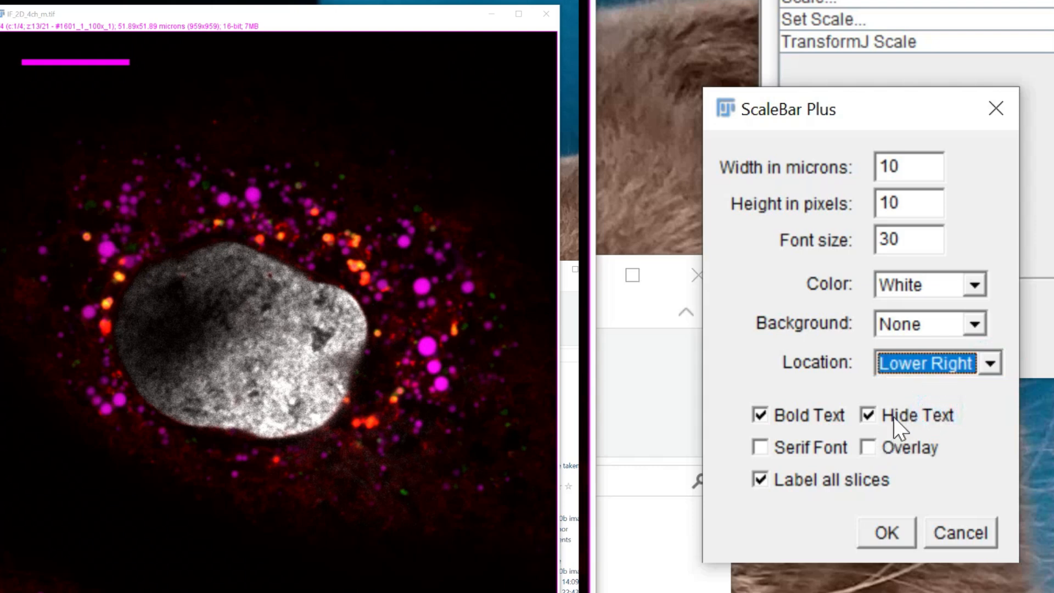
click(868, 418)
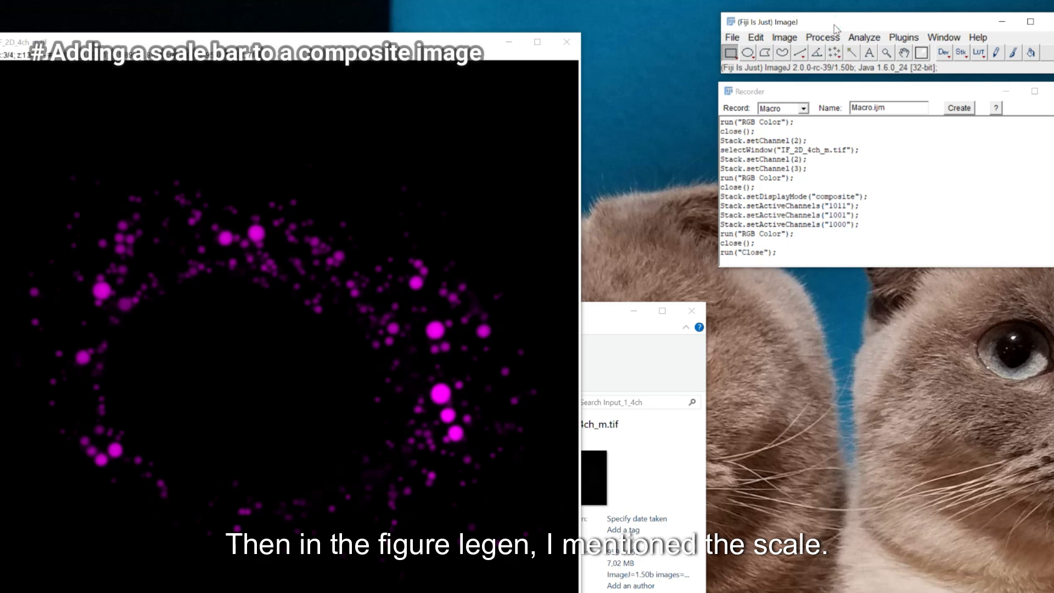
Open the Channels tool and switch channels 2, 3 and 4 on and off again, leaving only channel 1 active.
key(ctrl+shift+z)
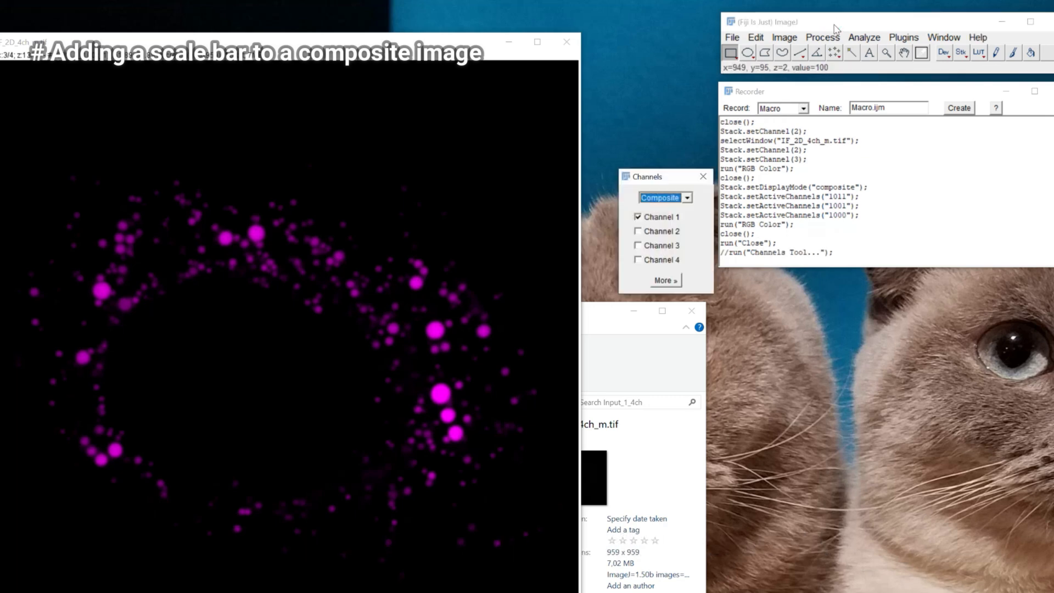
click(656, 232)
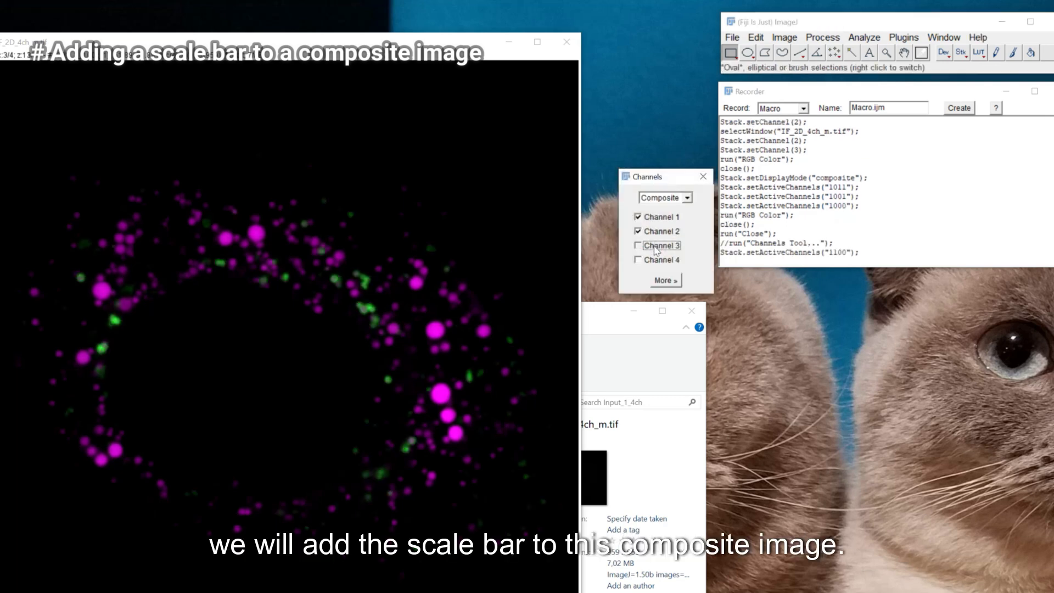
click(656, 246)
click(658, 259)
click(658, 246)
click(658, 260)
click(653, 233)
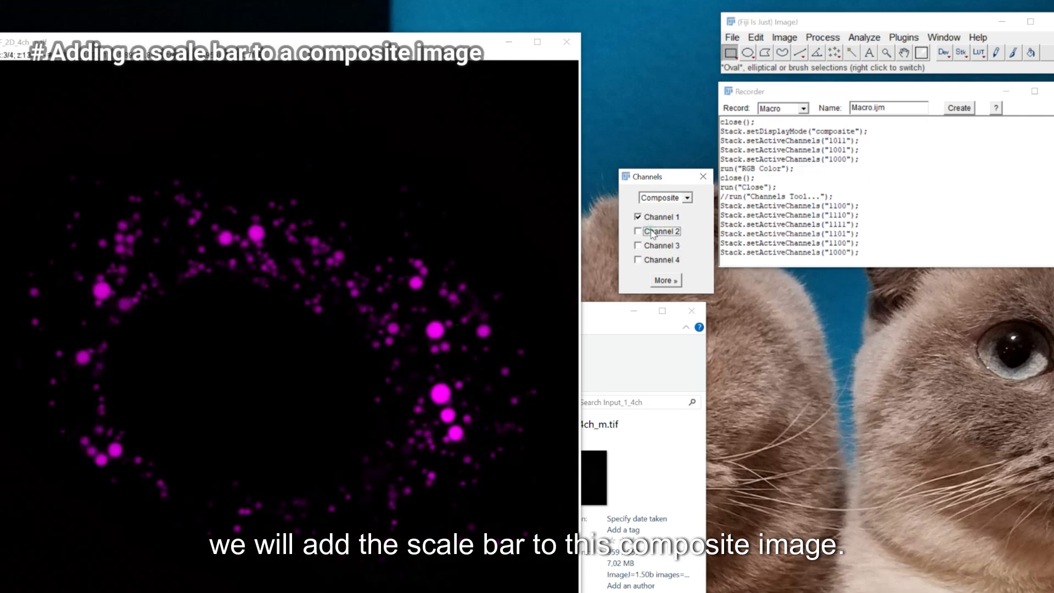
drag(666, 185, 660, 179)
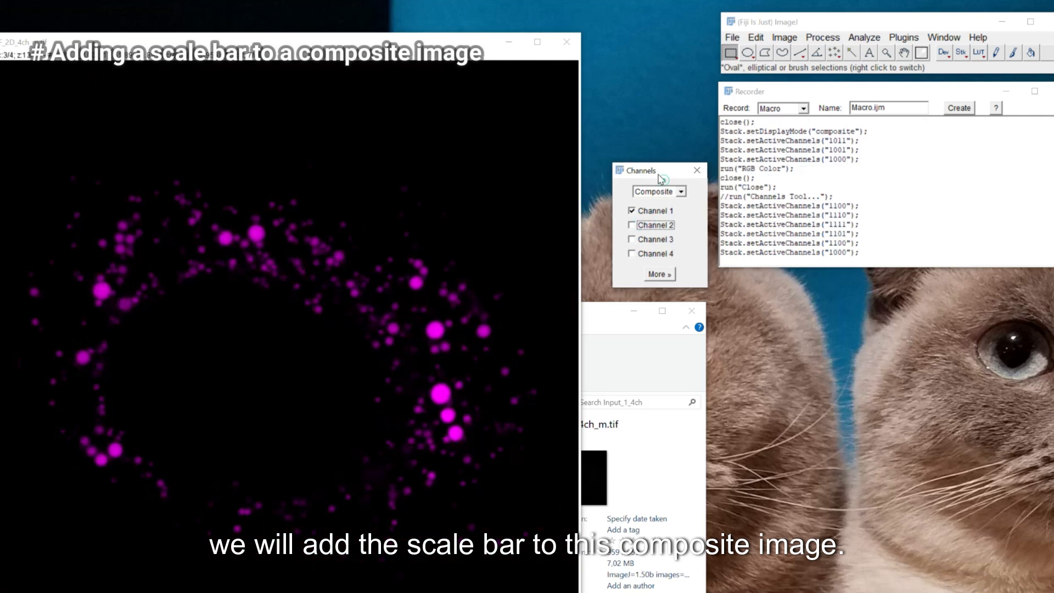
Convert the channel 1 view with its scale bar to RGB Color and move the new image away from the original.
click(826, 37)
mouse_move(784, 37)
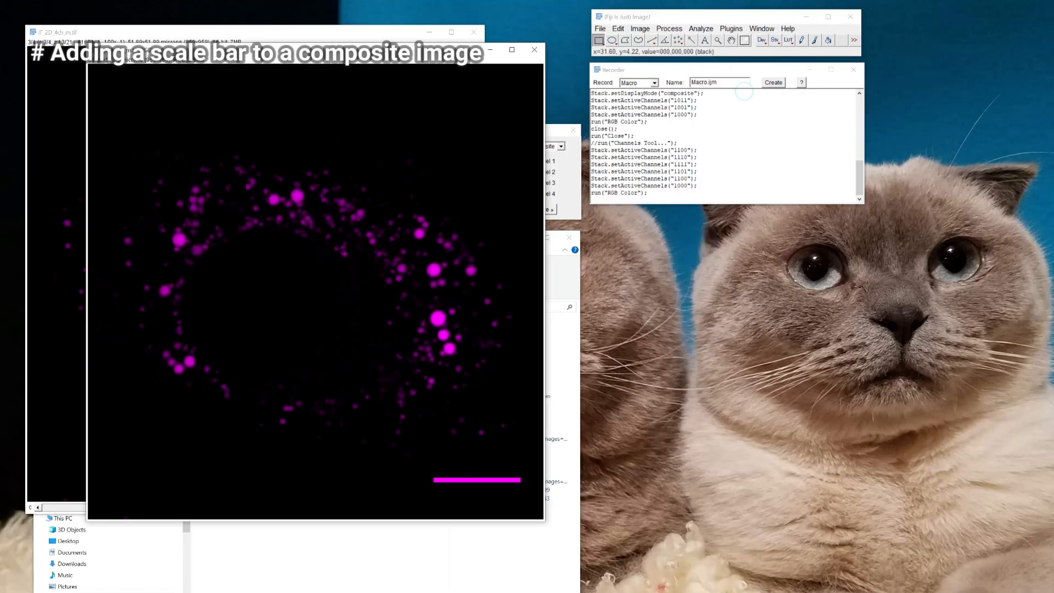
drag(369, 62, 915, 146)
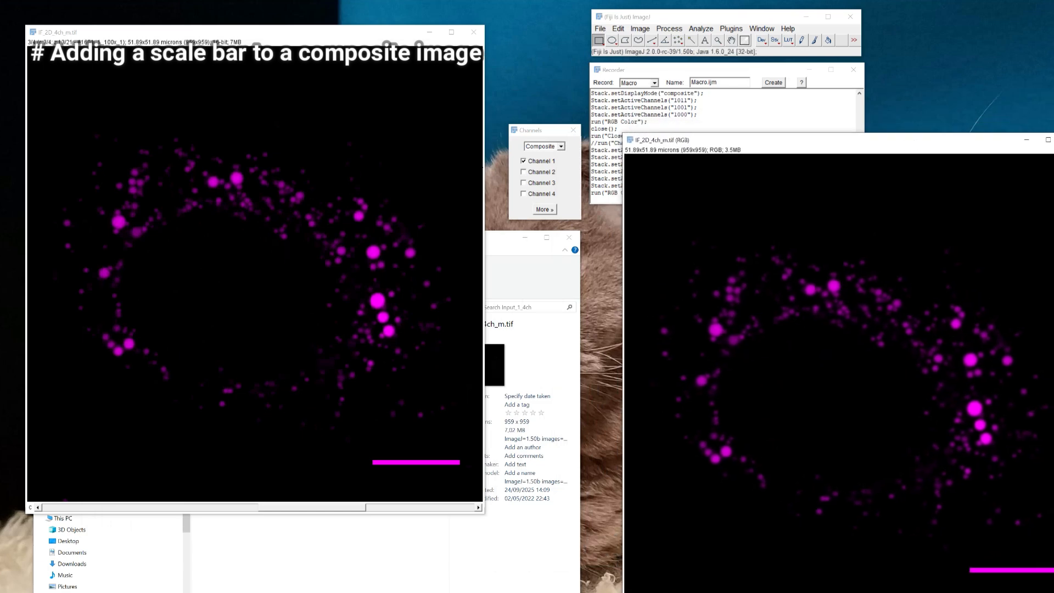
Show only channel 2 of the composite image and convert that view to RGB Color.
click(529, 173)
click(532, 162)
click(641, 31)
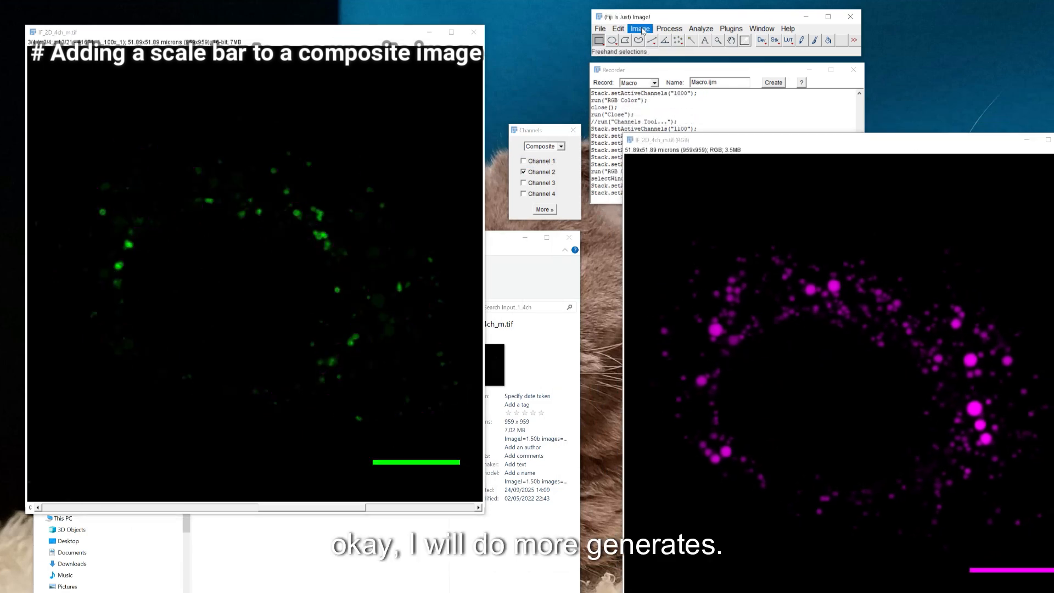
mouse_move(645, 43)
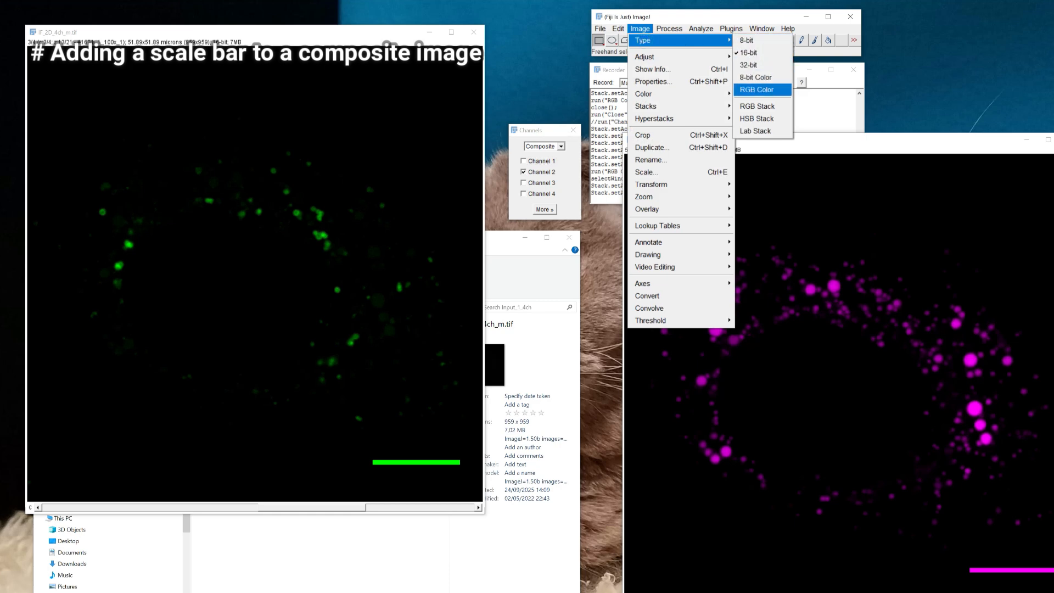
click(763, 91)
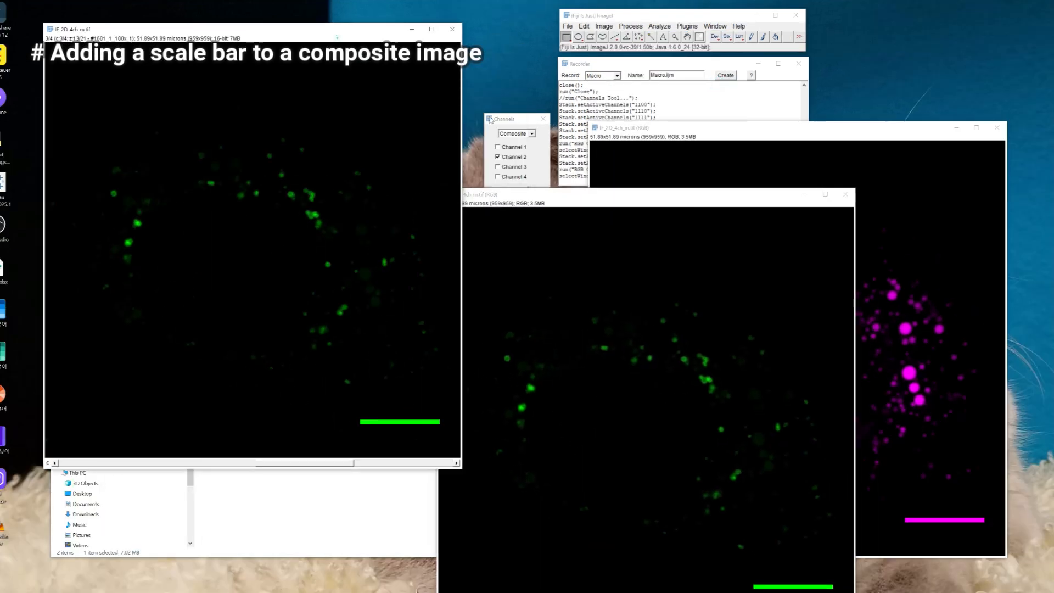
Show only channel 3 of the composite image and convert that view to RGB Color.
click(497, 166)
click(498, 156)
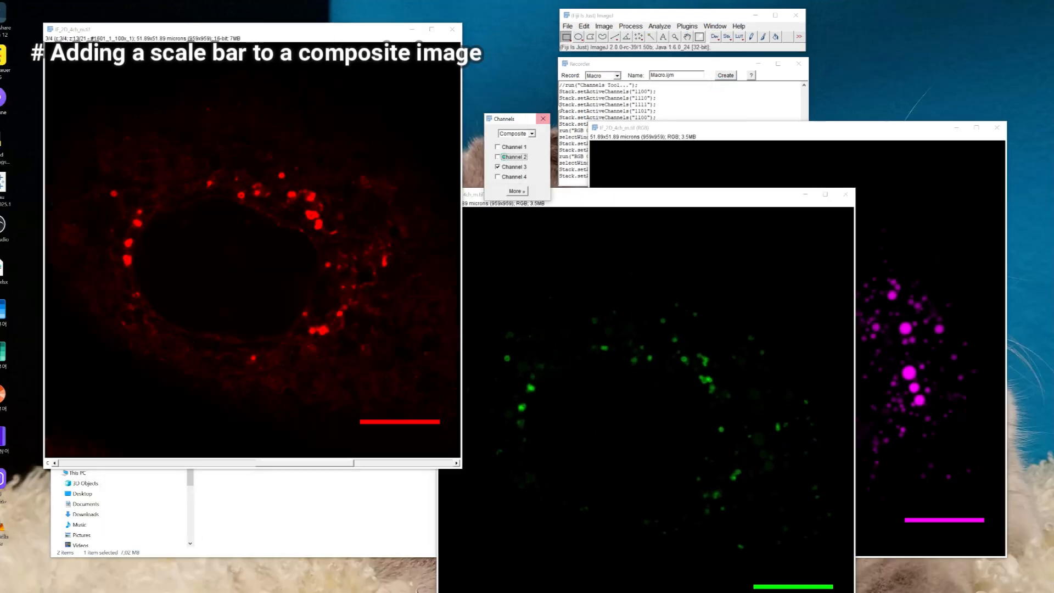
click(604, 26)
click(607, 36)
click(711, 82)
Show only channel 4 of the composite image and convert that view to RGB Color.
click(497, 166)
click(497, 176)
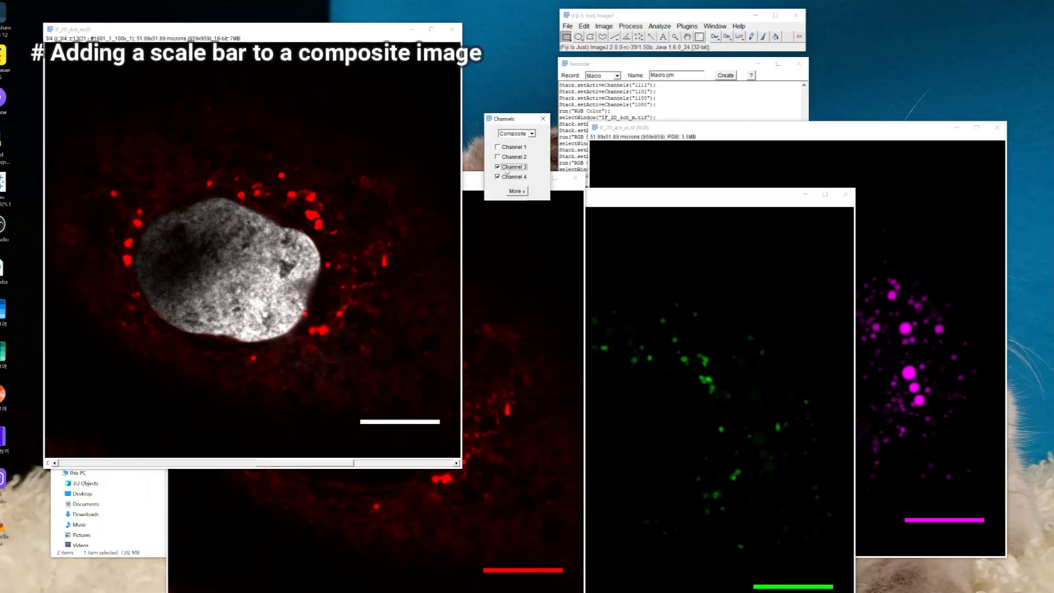
click(631, 26)
click(710, 82)
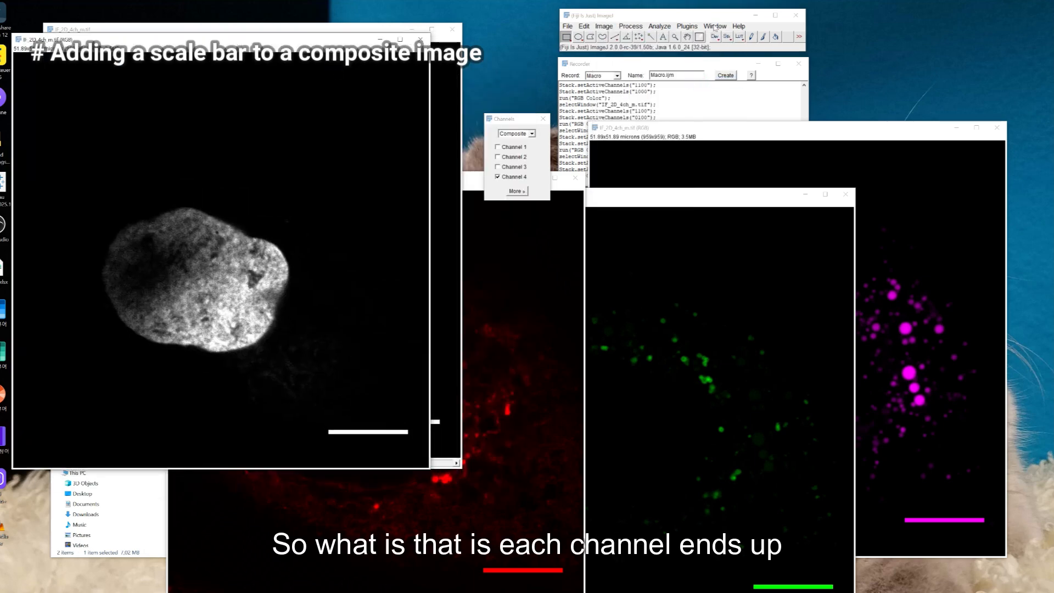
Tile all open image windows to compare the scale bar colours of the channel images.
click(715, 26)
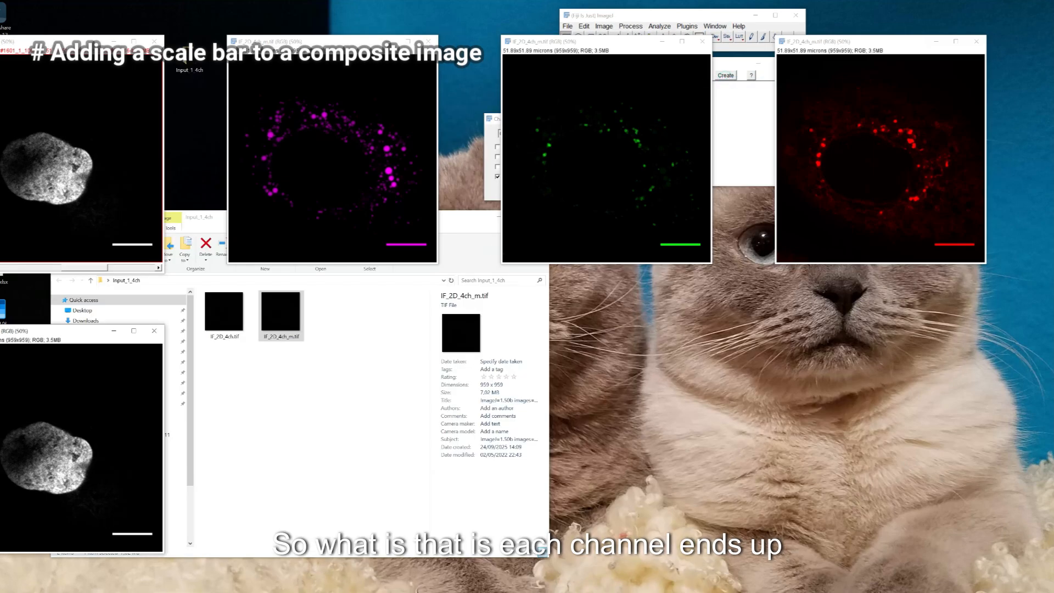
click(616, 16)
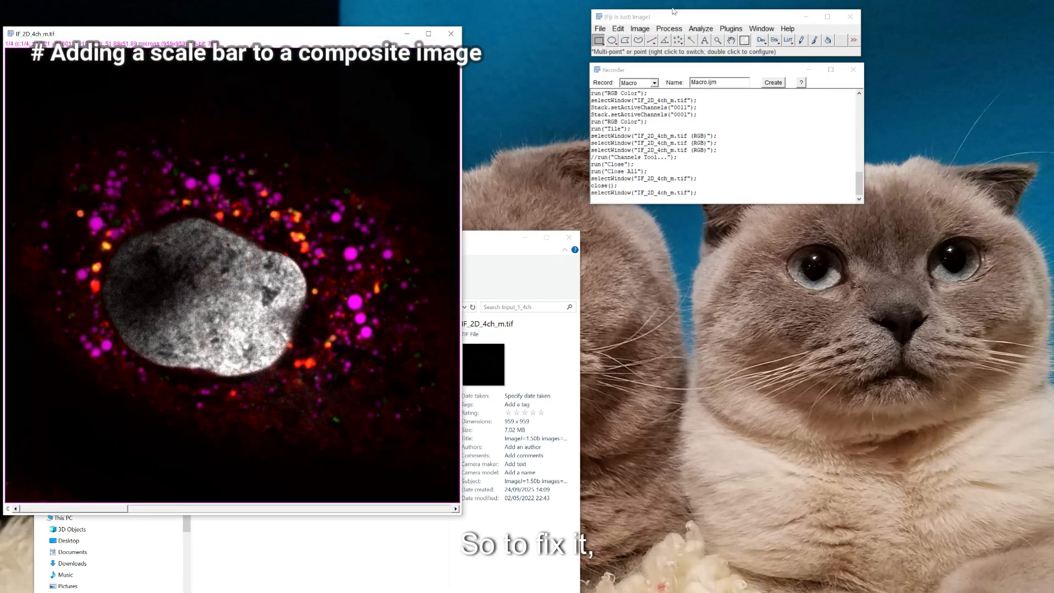
Open the Channels tool for IF_2D_4ch_m.tif, leave only channel 1 active and move the tool window aside.
click(254, 31)
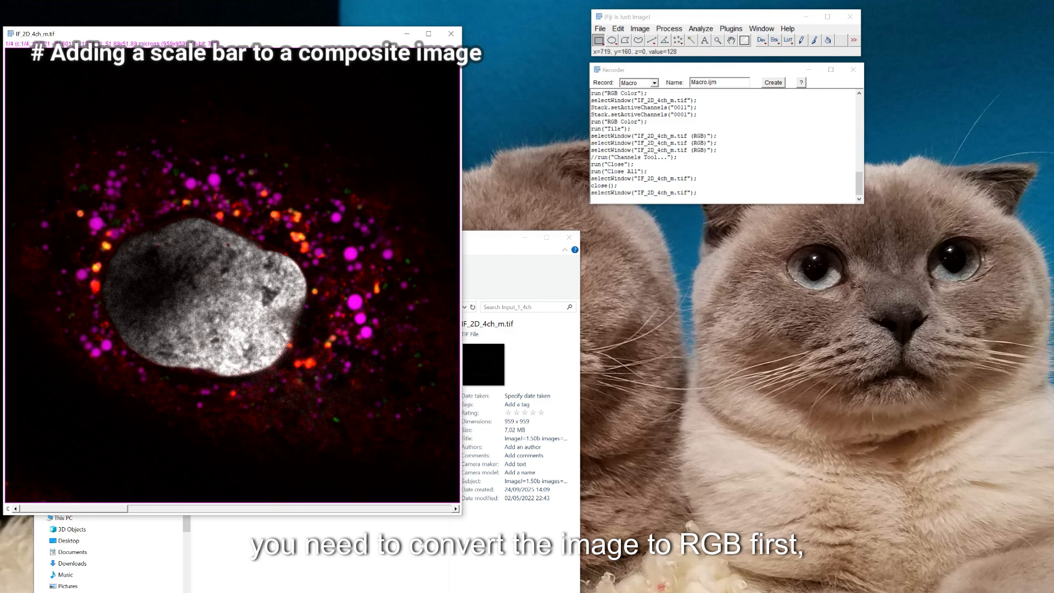
key(ctrl+shift+z)
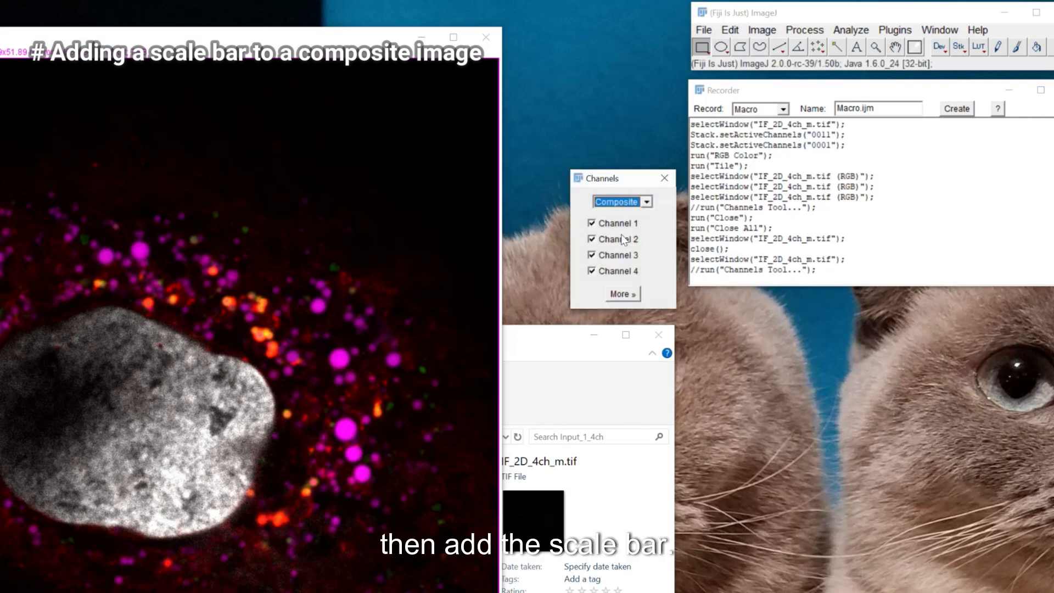
click(623, 240)
click(621, 255)
click(621, 271)
drag(604, 178, 574, 54)
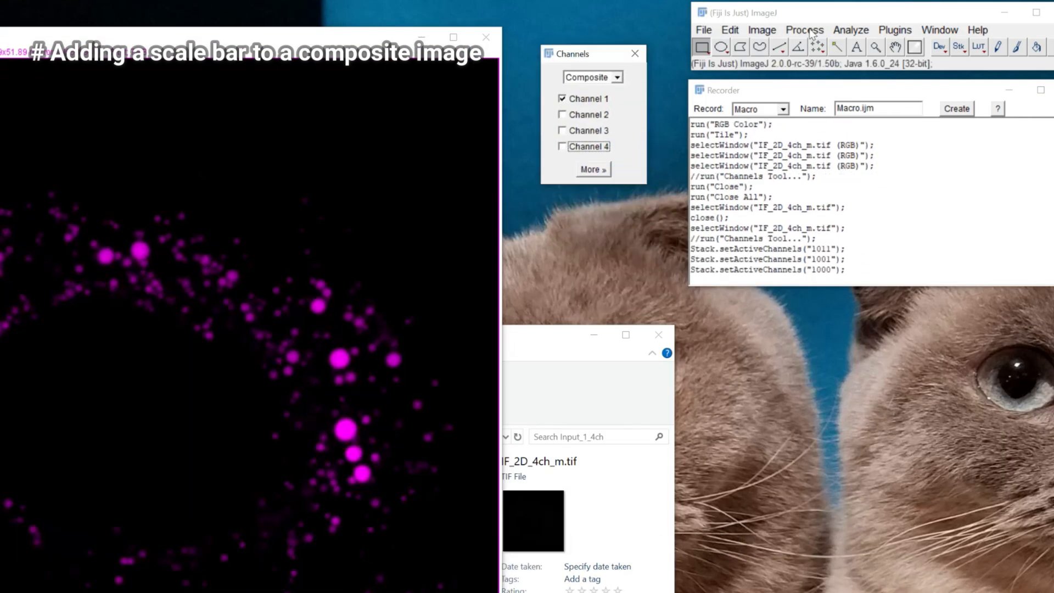
Convert the channel 1 view without a scale bar to RGB Color.
click(762, 30)
mouse_move(769, 45)
click(953, 116)
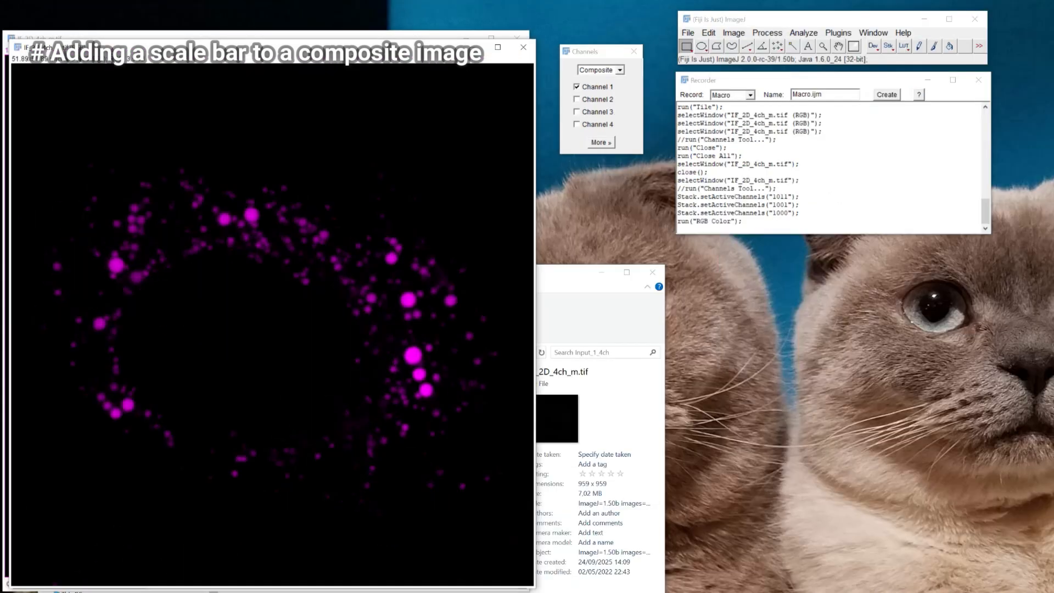
Find the Scale Bar command, add a white scale bar to the channel 1 RGB image and move that image aside.
text(lscal)
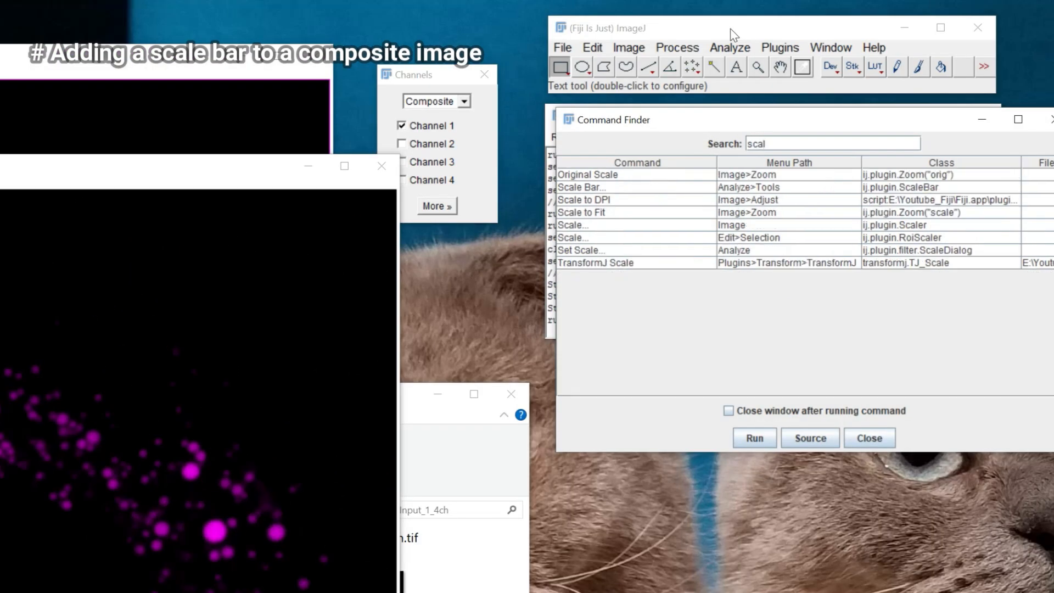
double_click(581, 186)
key(Return)
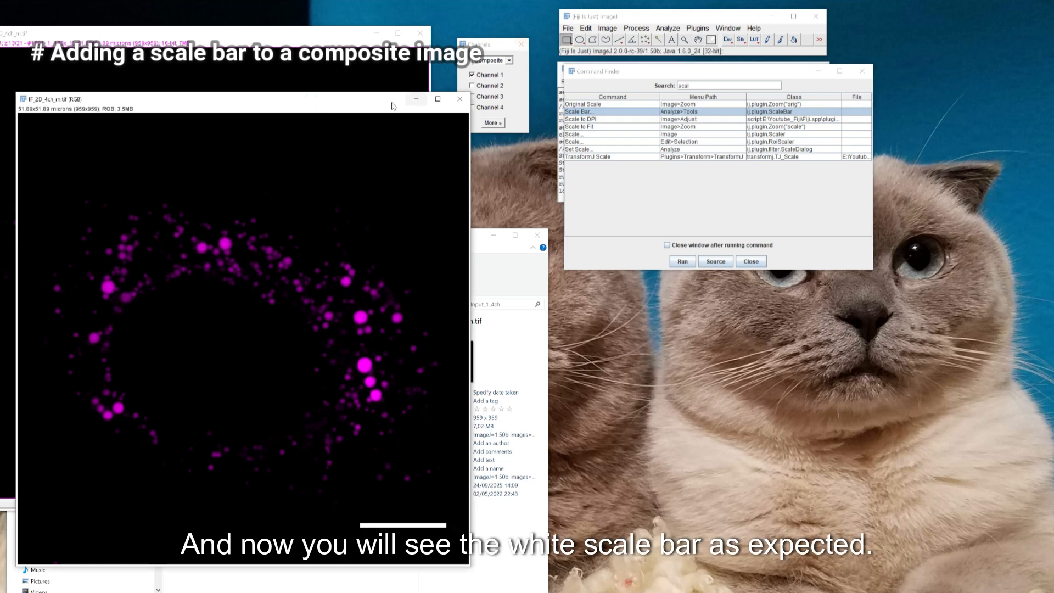
drag(345, 99, 354, 134)
Show only channel 2 of the original composite and convert that view to RGB Color.
click(321, 28)
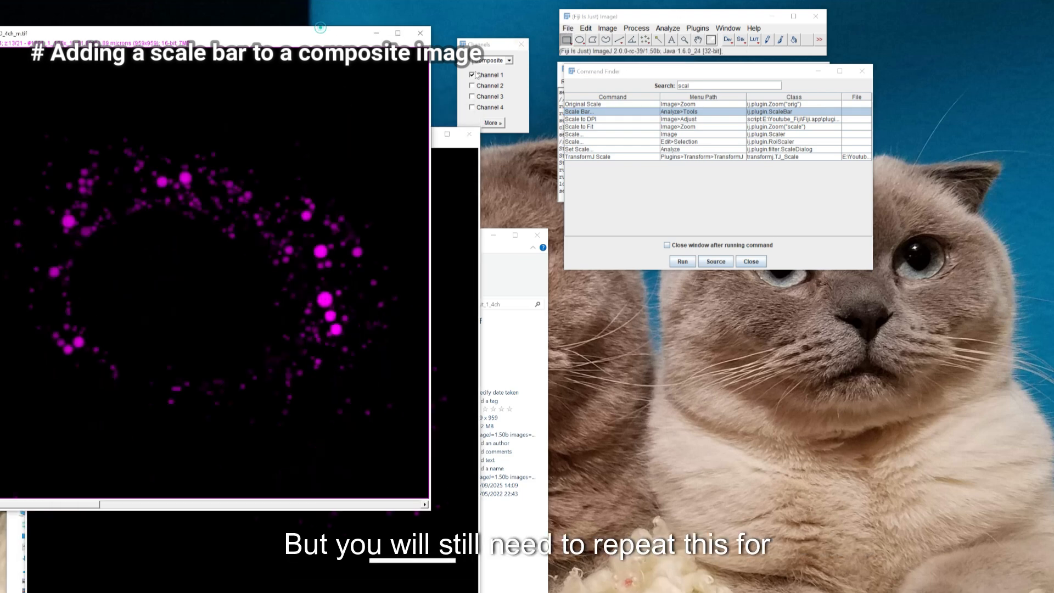
click(473, 85)
click(475, 74)
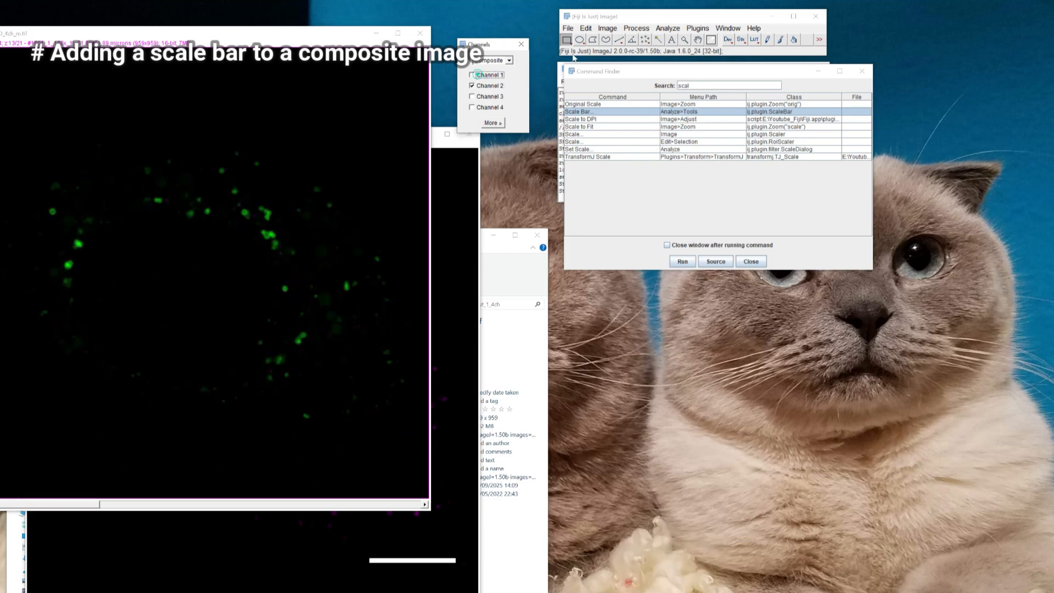
click(610, 28)
mouse_move(648, 41)
click(727, 89)
Add a white scale bar to the channel 2 RGB image and move that image aside.
double_click(597, 112)
click(483, 267)
drag(329, 52, 412, 144)
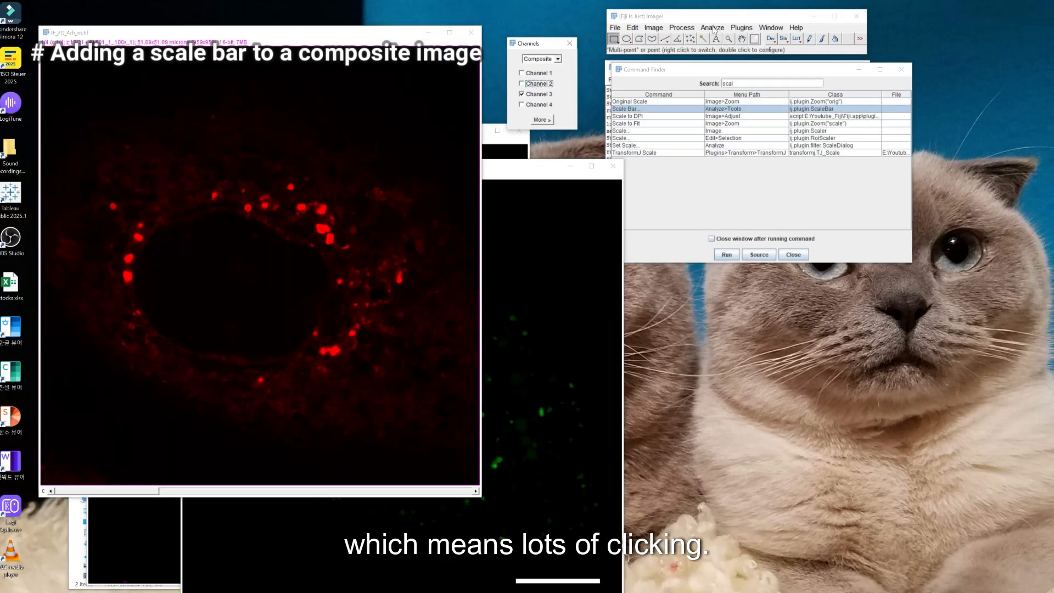
Convert the channel 3 view to RGB Color.
click(651, 32)
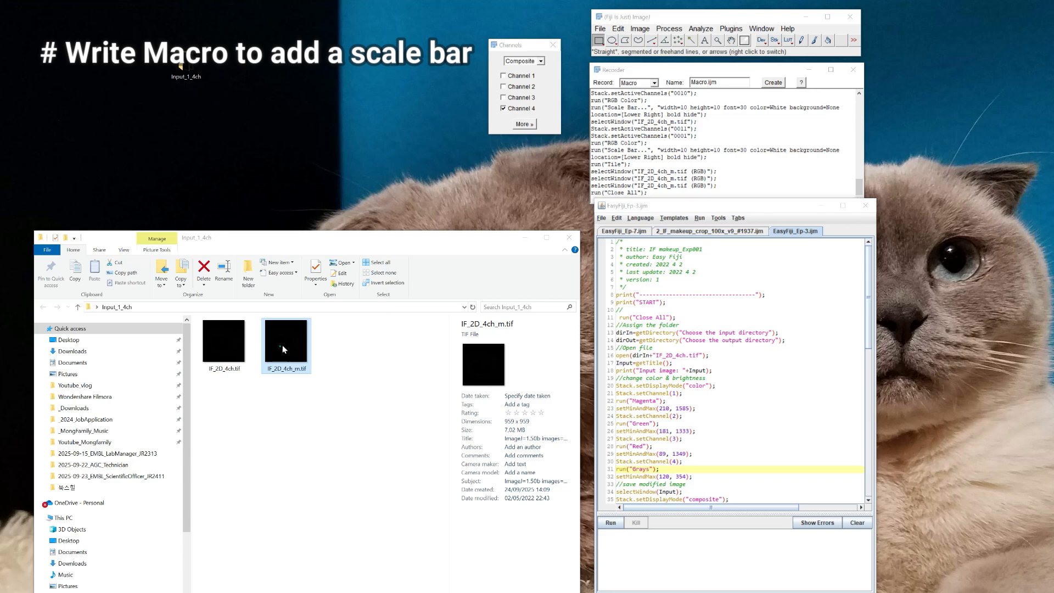
Open IF_2D_4ch_m.tif from the Input_1_4ch folder in Fiji and reposition its image window.
drag(281, 347, 730, 45)
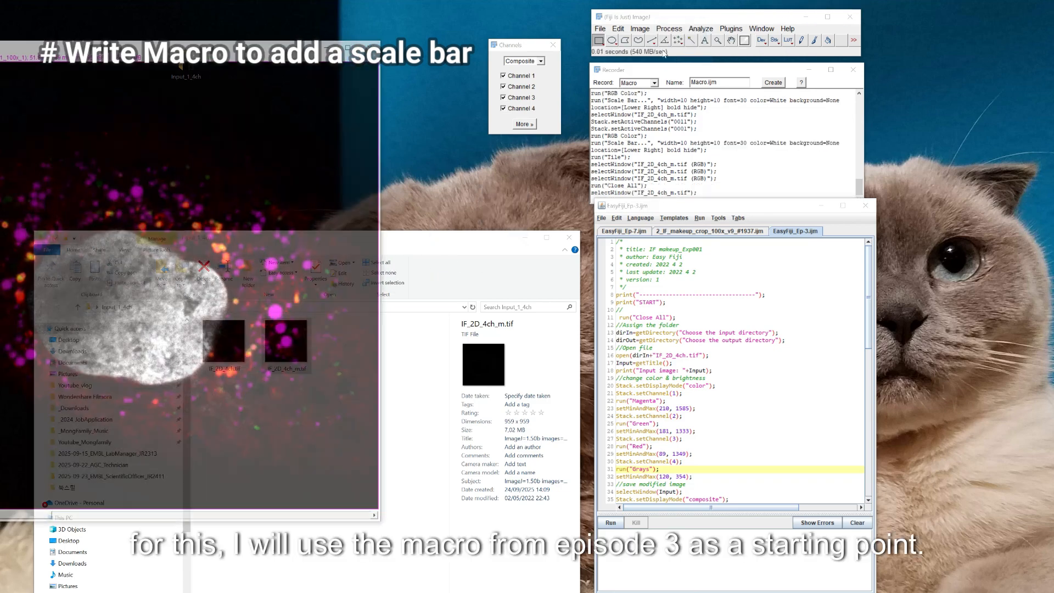
drag(218, 50, 307, 65)
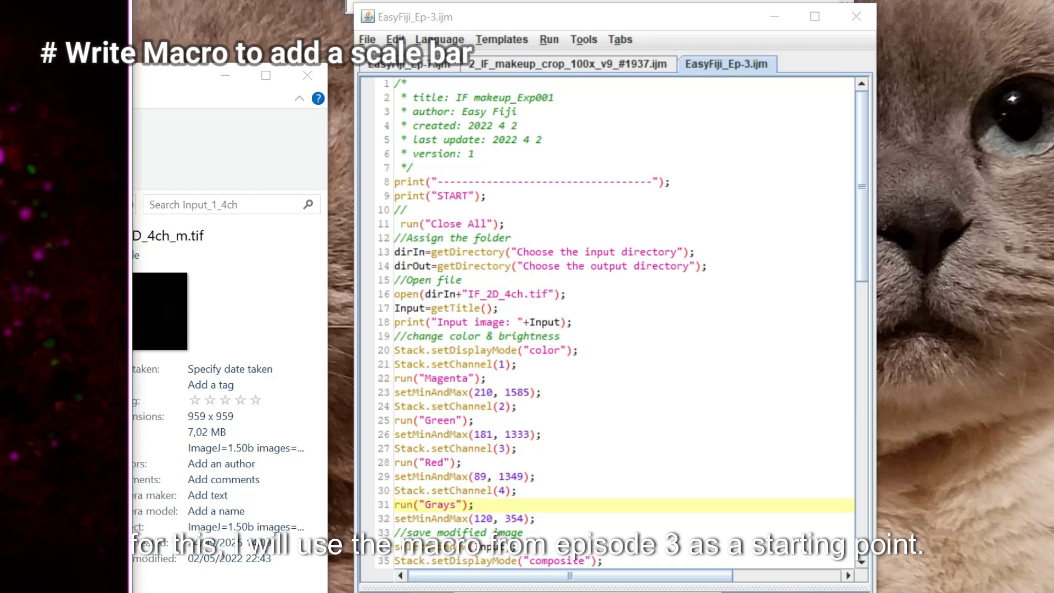
Delete the macro code from the "//change color & brightness" comment through the saveAs line for IF_2D_4ch_m.tif.
click(569, 434)
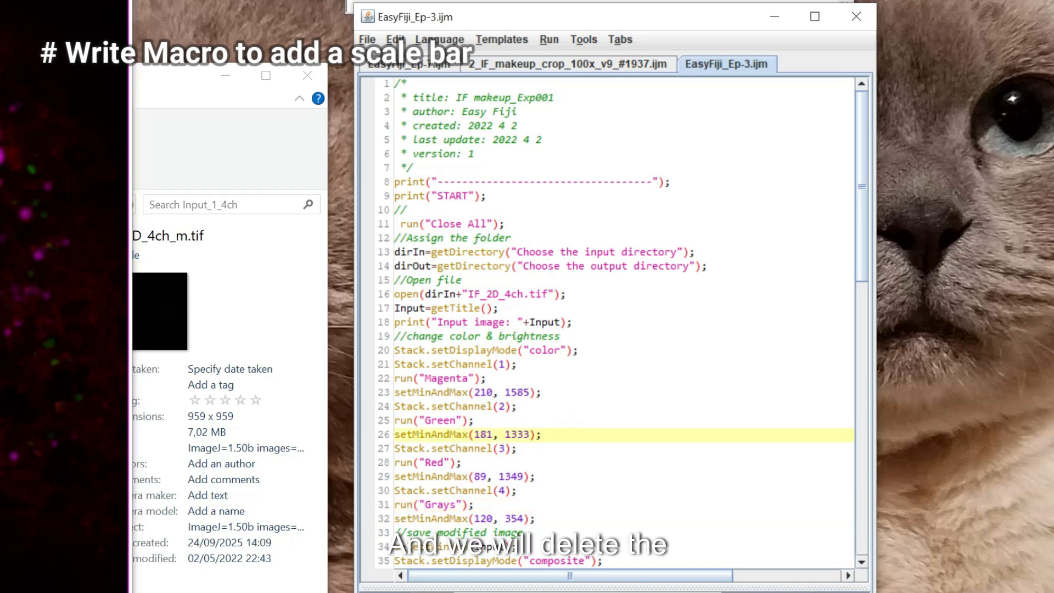
scroll(610, 324, down, 1)
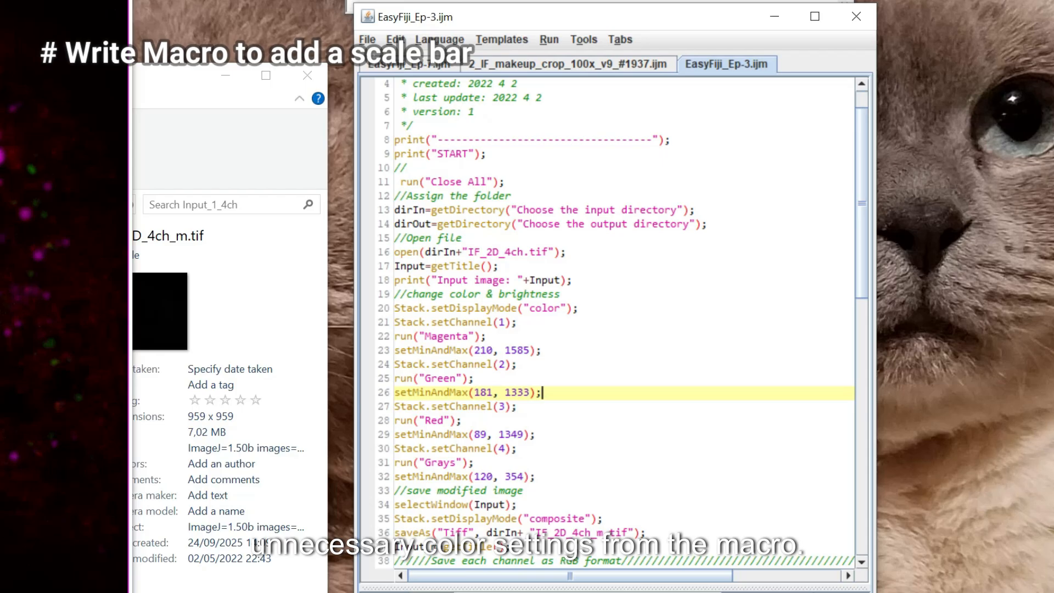
drag(596, 487, 345, 250)
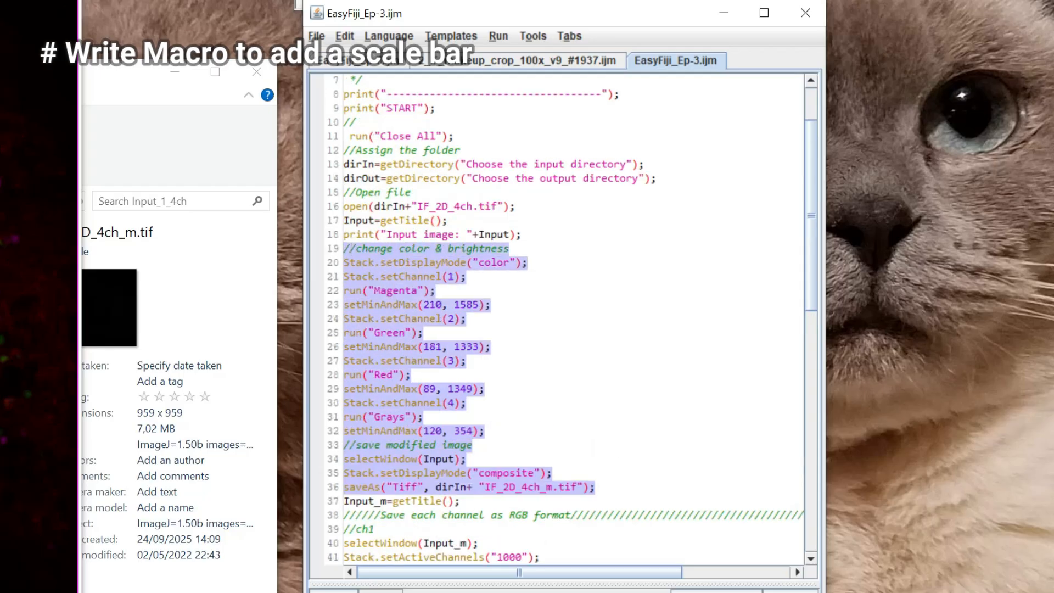
key(BackSpace)
Rename the getTitle variable on line 17 to Input_m and change the opened file name to IF_2D_4ch_m.tif.
key(Up)
key(Up)
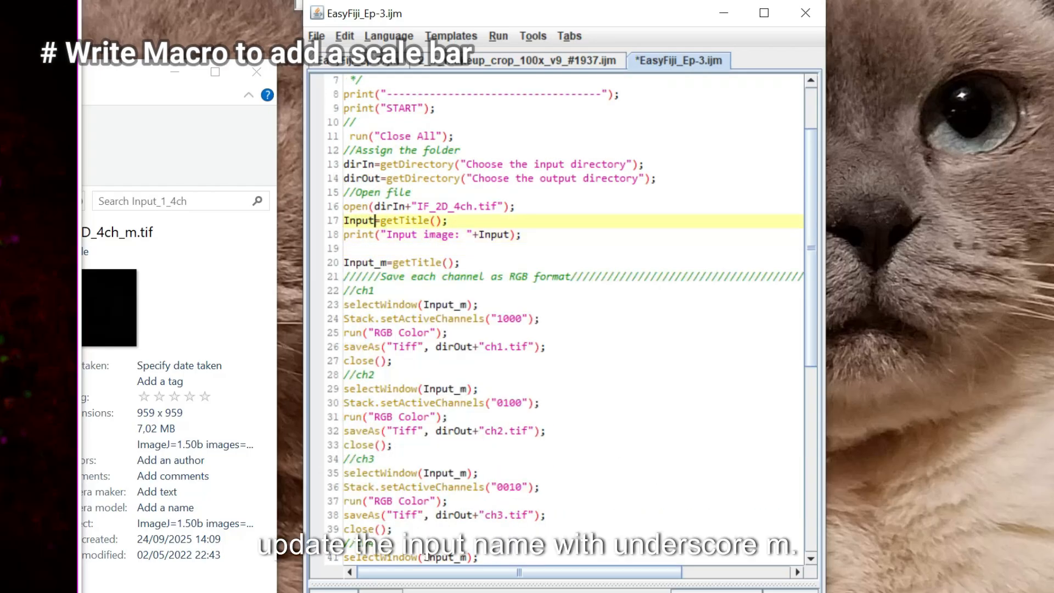
text(_m)
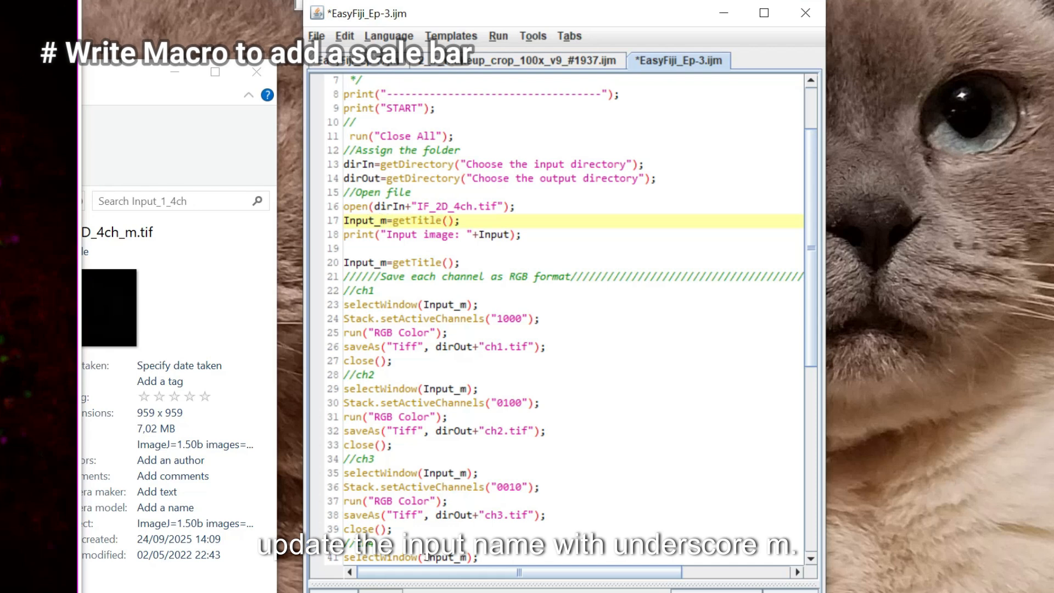
key(Up)
key(Right)
key(Right)
key(Right)
key(Right)
key(Right)
key(Right)
key(Right)
key(Right)
key(Right)
key(Right)
key(Right)
key(Right)
key(Right)
text(_m)
Change the variable in the "Input image" print statement to Input_m.
key(Down)
key(Down)
key(Right)
key(Right)
key(Right)
key(Right)
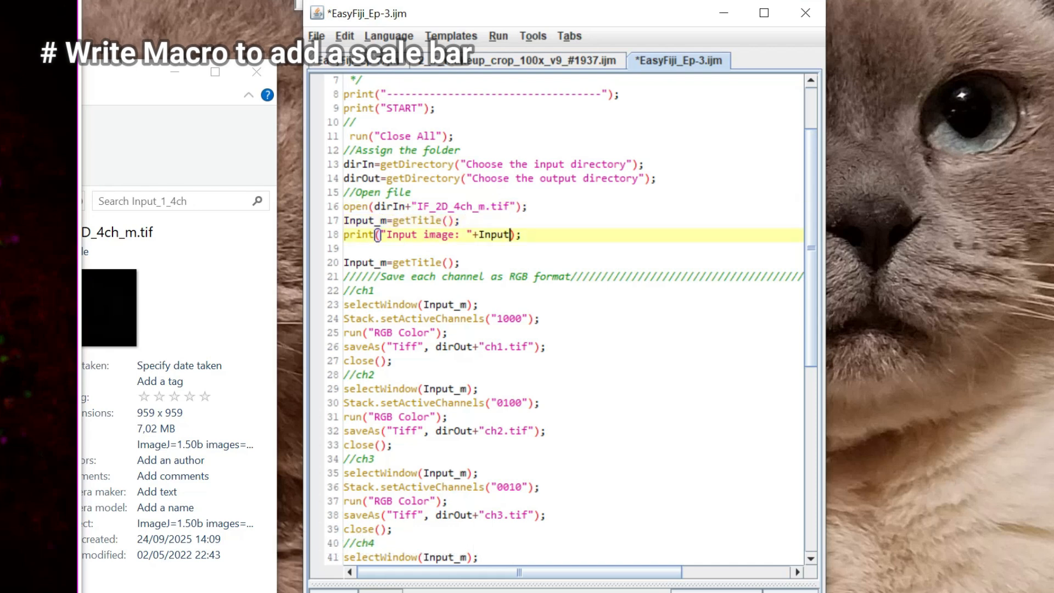
text(_m)
Delete the blank line and the duplicate Input_m=getTitle(); line below the print statement.
key(Down)
key(Down)
key(shift+Up)
key(Delete)
key(Delete)
Append "+scale bar" to the "Save each channel as RGB format" comment heading.
key(Right)
key(Right)
key(Right)
key(Right)
key(Right)
key(Right)
key(Right)
key(Right)
key(Right)
key(Right)
key(Right)
key(Right)
key(Right)
key(Right)
key(Right)
key(Right)
key(Right)
key(Right)
key(Right)
key(Right)
text(+scale bar)
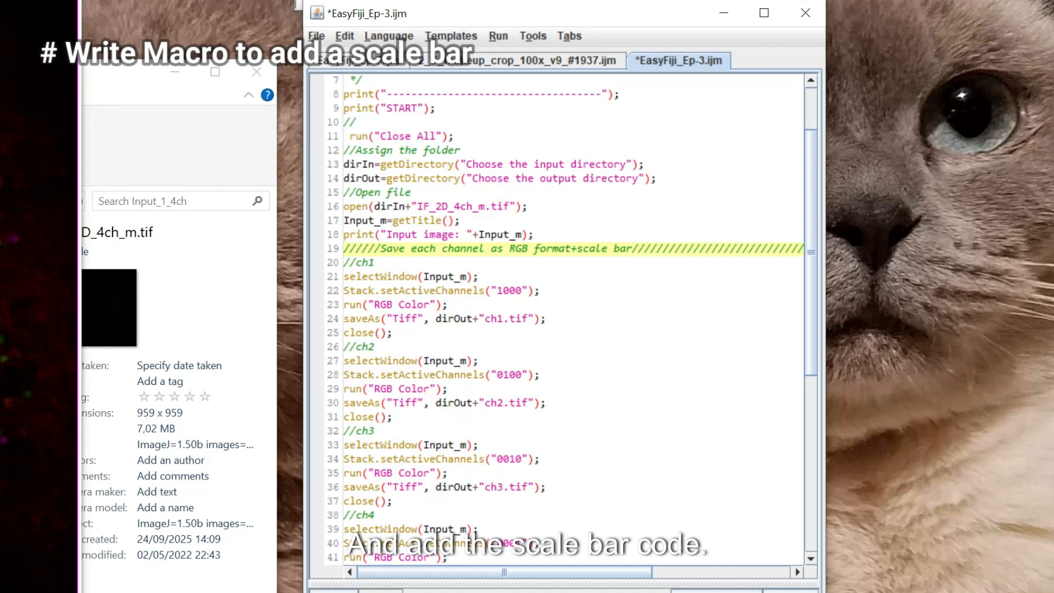
Copy the recorded Scale Bar command with width=10, height=10, font=30, color=White, background=None and location=[Lower Right] bold hide from the Recorder.
key(Down)
key(Down)
key(Down)
key(Down)
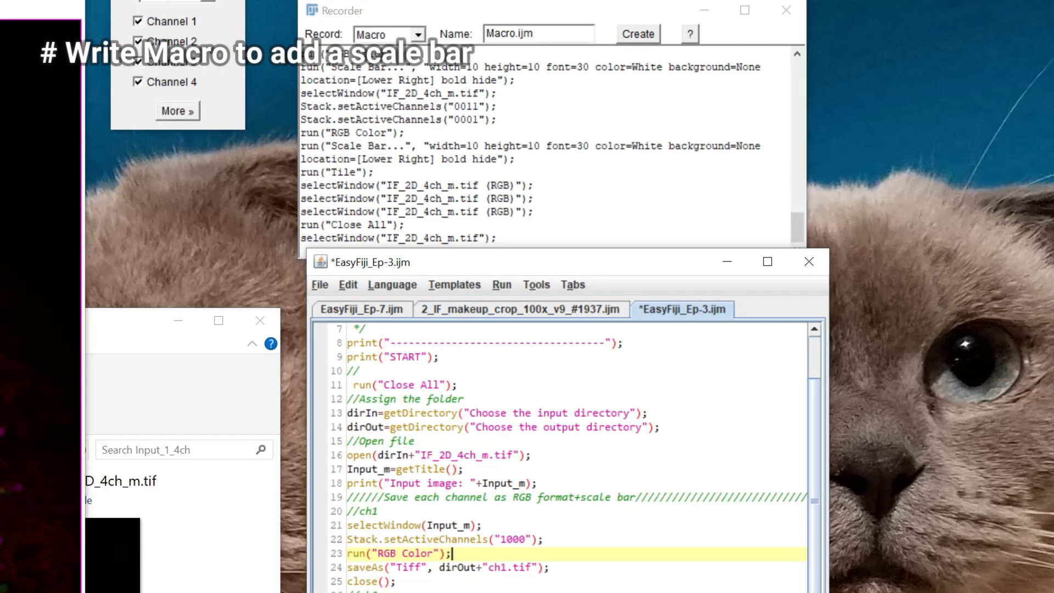
click(562, 177)
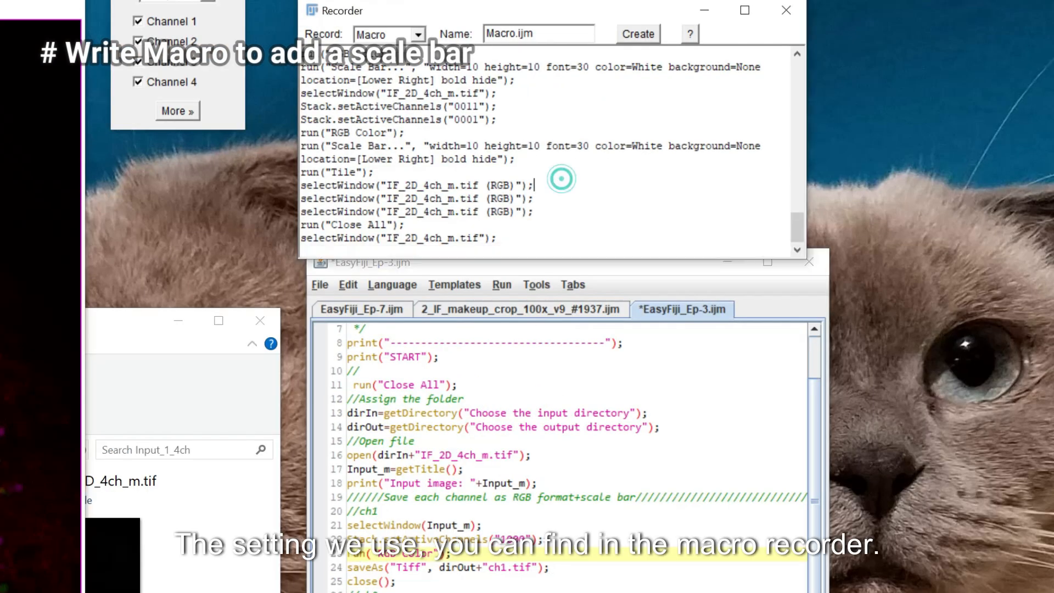
drag(301, 67, 515, 80)
key(ctrl+c)
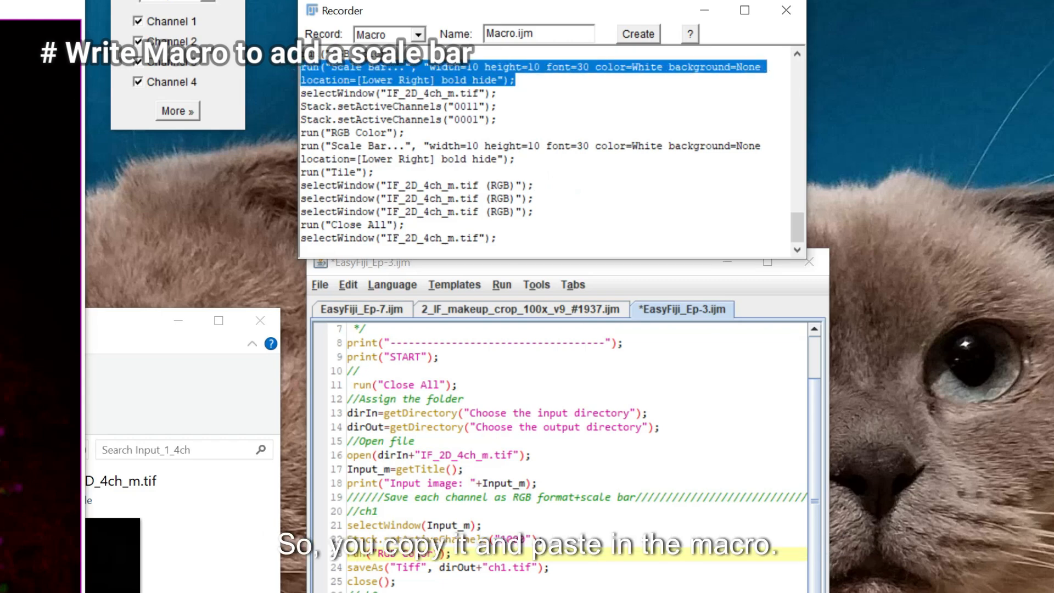
Paste the Scale Bar command on its own line between RGB Color and saveAs in the ch1 block.
click(451, 554)
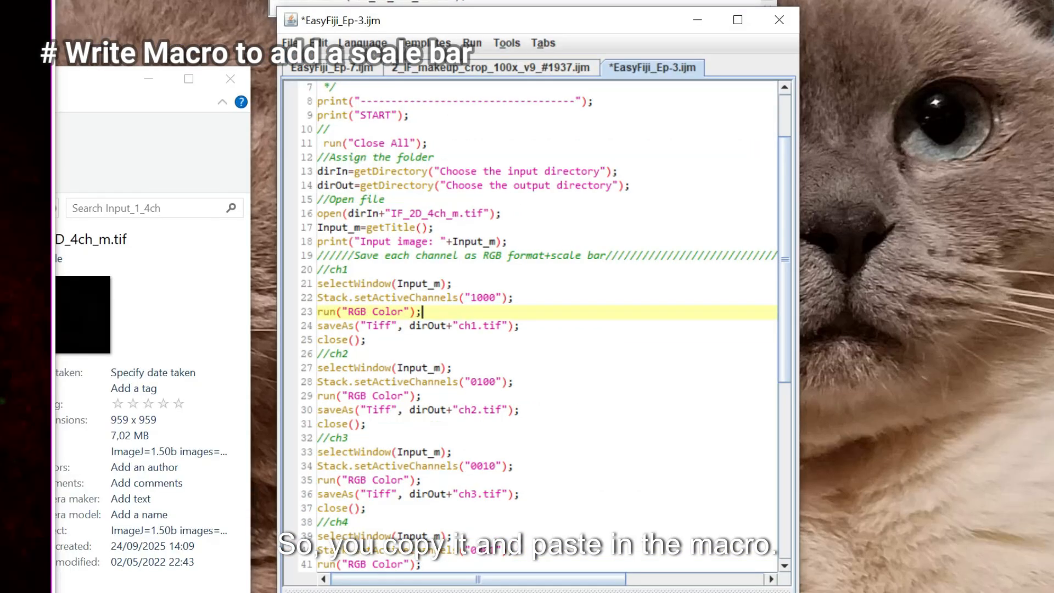
key(Return)
key(ctrl+v)
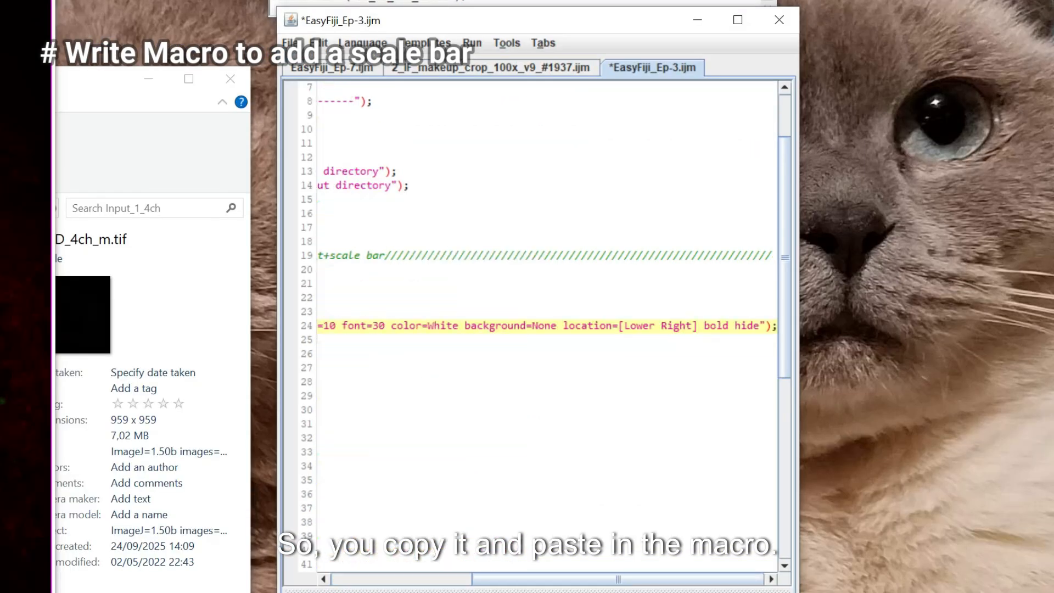
key(Return)
key(Delete)
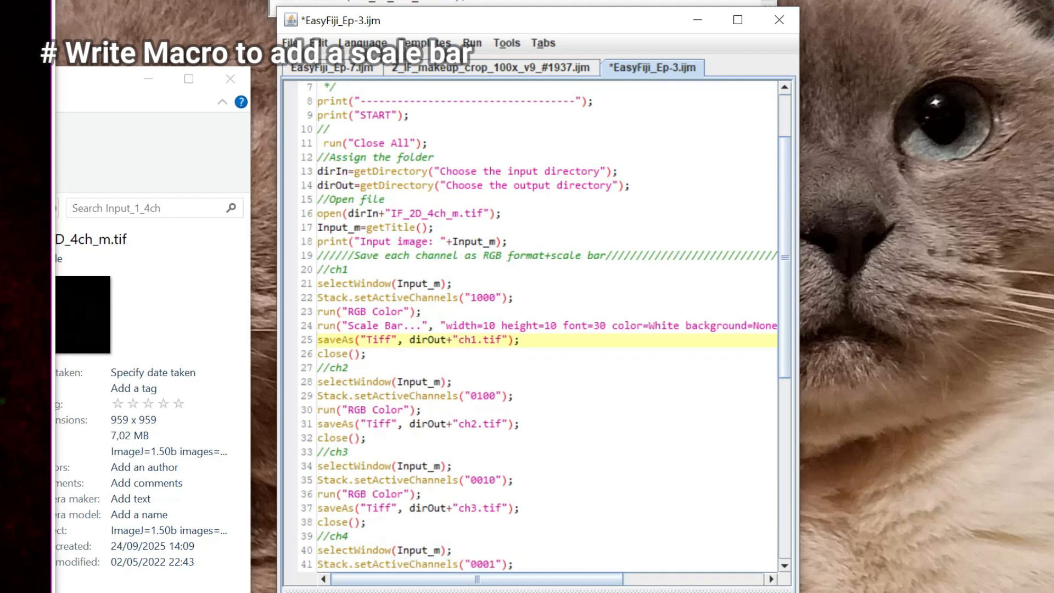
key(Right)
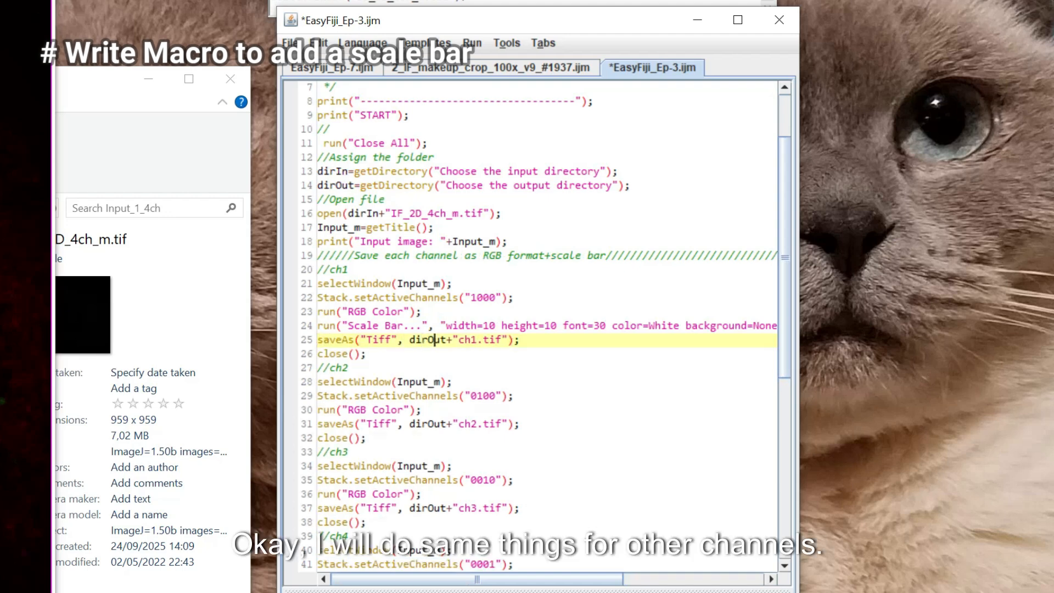
Insert the copied Scale Bar command after the RGB Color line in the ch2 block.
click(350, 368)
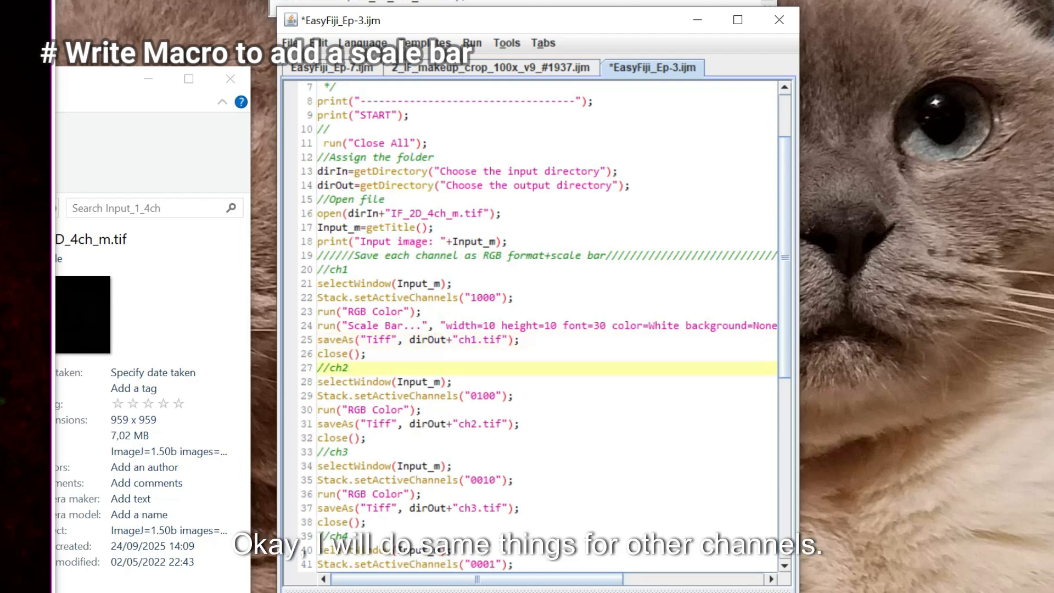
key(Down)
key(Down)
key(Down)
key(Return)
key(ctrl+v)
Insert the copied Scale Bar command after the RGB Color line in the ch3 block.
key(Down)
key(Down)
key(Down)
key(Down)
key(Down)
key(Down)
key(End)
key(Return)
key(ctrl+v)
Insert the copied Scale Bar command after the RGB Color line in the ch4 block.
scroll(547, 327, down, 2)
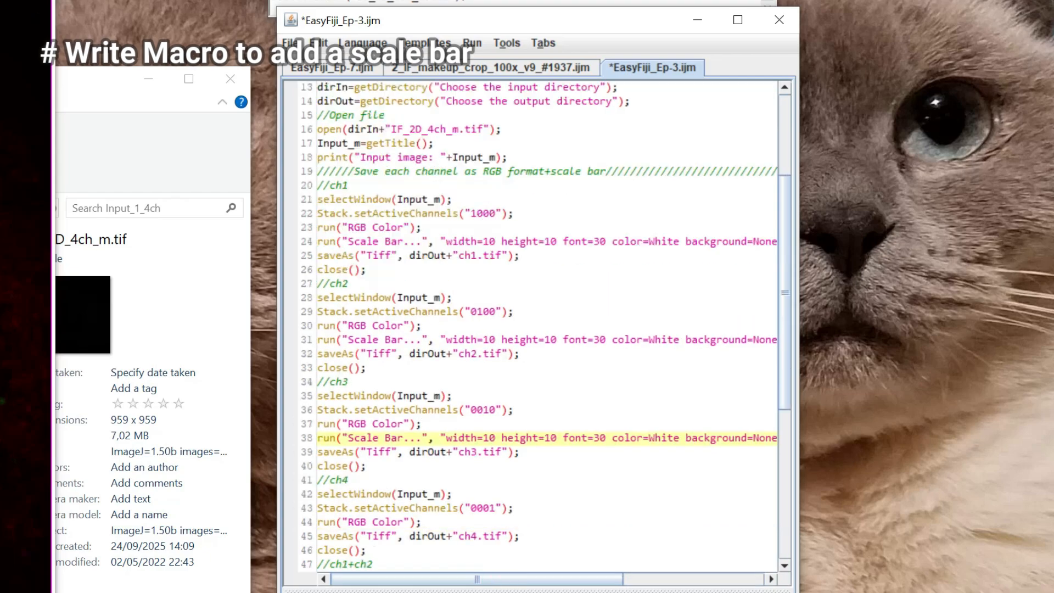
key(Down)
key(Down)
key(Down)
key(Down)
key(Down)
key(Down)
key(End)
key(Return)
key(ctrl+v)
Insert the copied Scale Bar command after the RGB Color line in the ch1+ch2 block.
scroll(437, 509, down, 3)
key(Down)
key(Down)
key(Down)
key(Down)
key(Down)
key(Down)
key(End)
key(Return)
key(ctrl+v)
Insert the copied Scale Bar command after the RGB Color line in the ch2+ch3 block.
scroll(436, 509, down, 2)
click(437, 509)
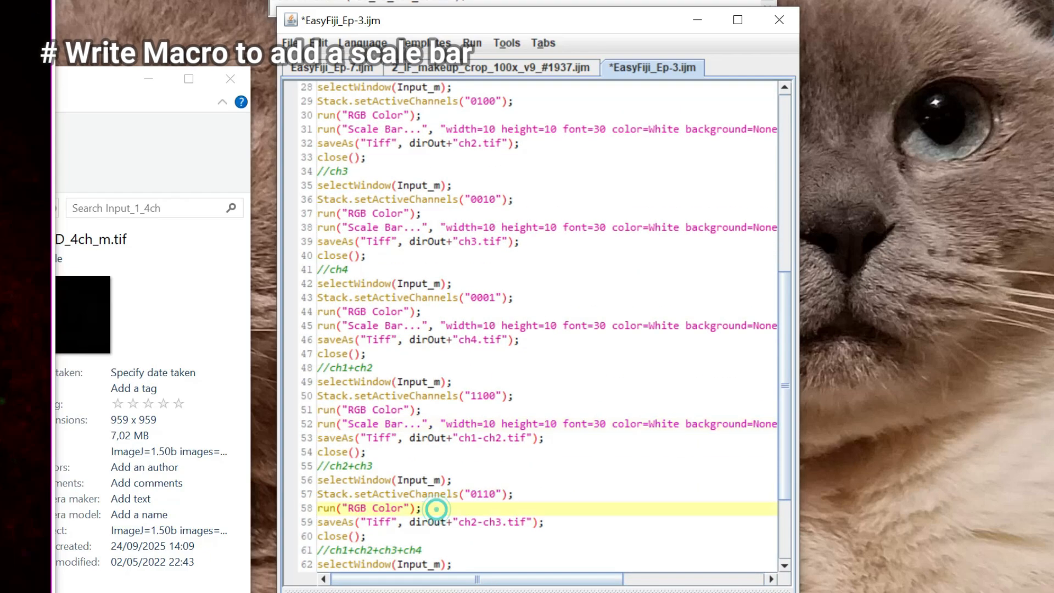
key(Return)
key(ctrl+v)
Insert the copied Scale Bar command after the RGB Color line in the ch1+ch2+ch3+ch4 block.
scroll(437, 509, down, 2)
click(442, 522)
key(Return)
key(ctrl+v)
Save the edited macro under the new file name EasyFiji_Ep-7_.ijm in the EP_07 folder.
scroll(443, 523, up, 11)
click(288, 42)
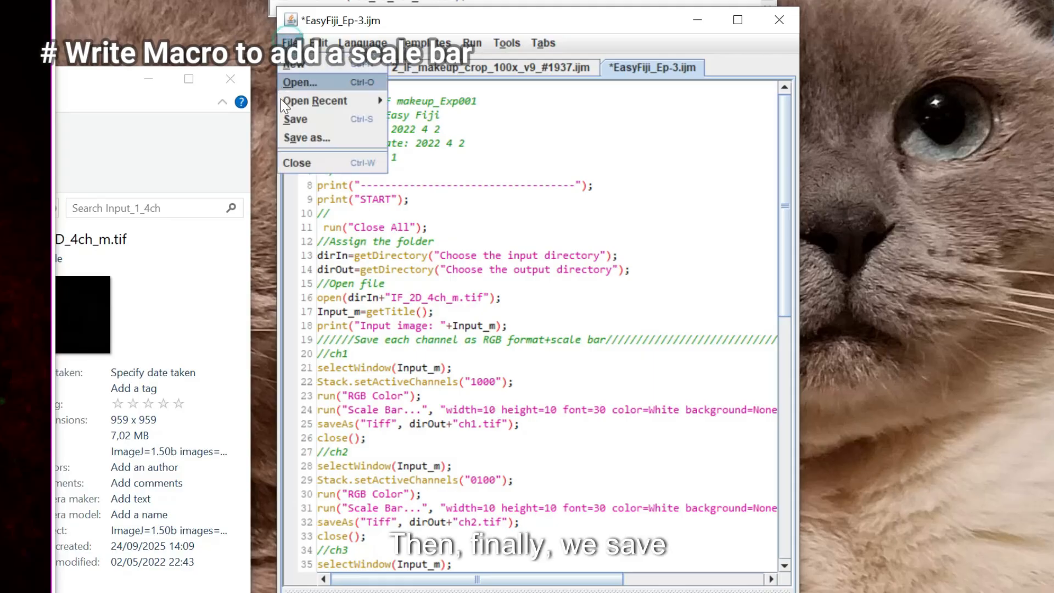
click(307, 139)
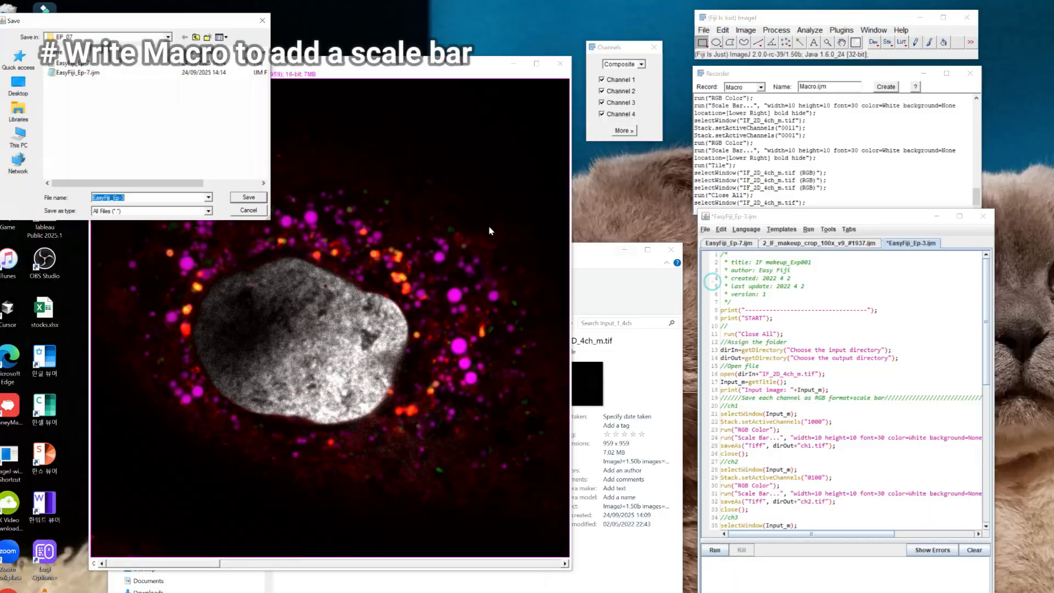
click(184, 76)
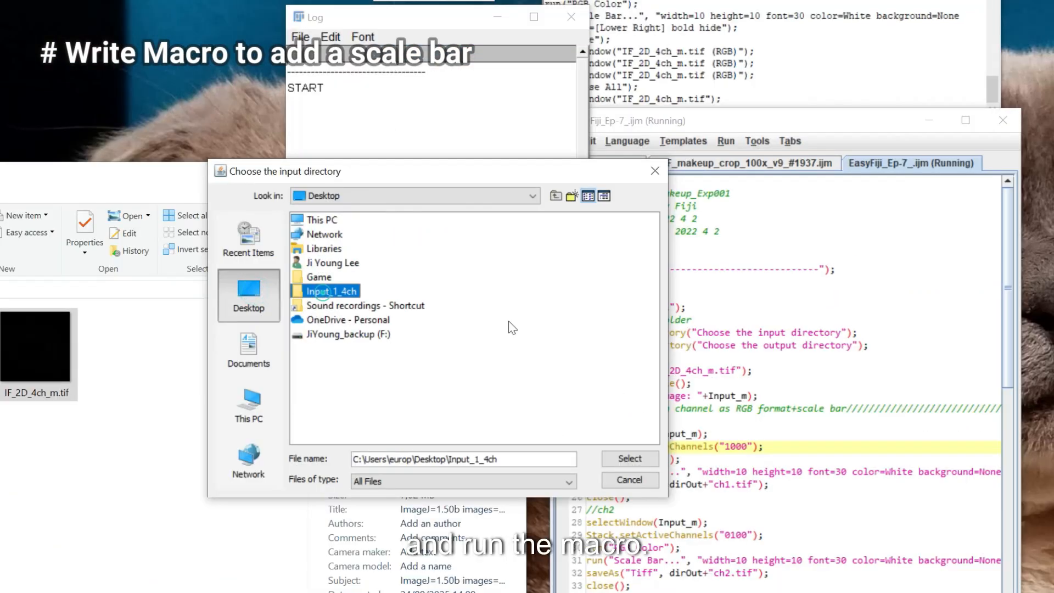
Run the macro with the desktop folder Input_1_4ch as both the input and the output directory.
click(745, 333)
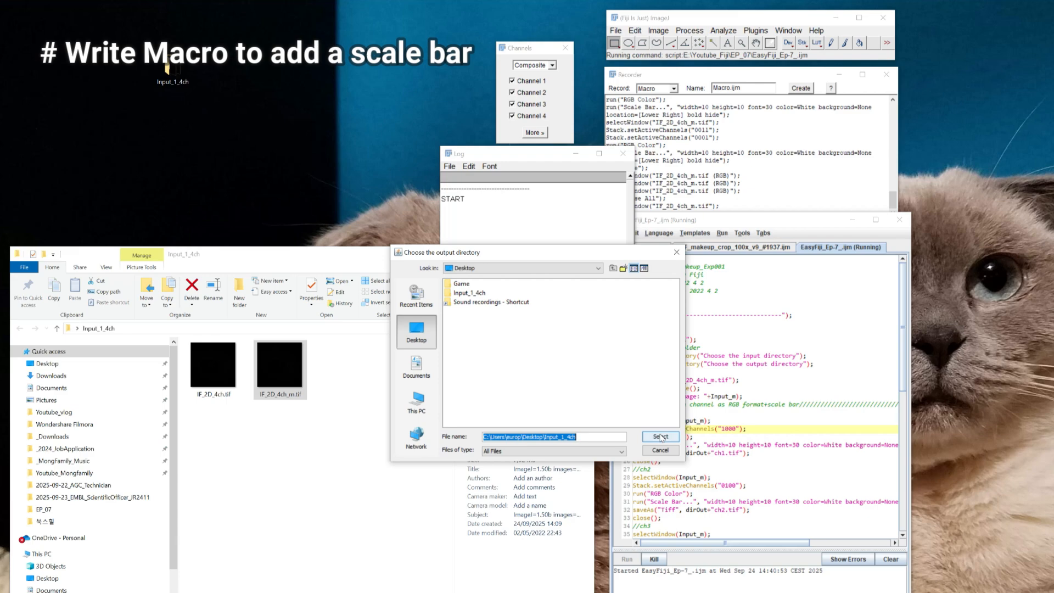
click(660, 437)
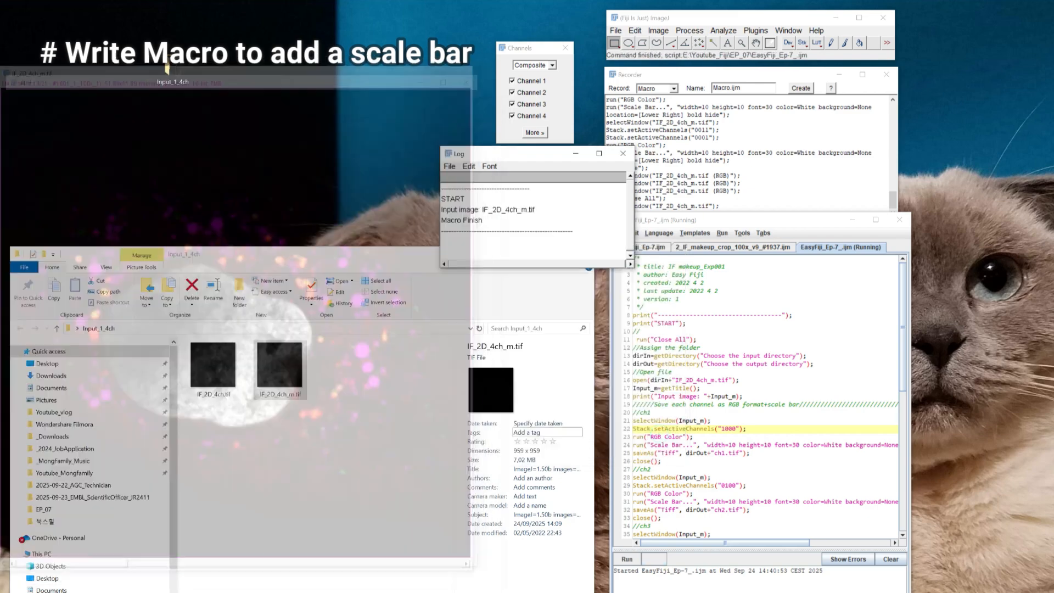
Open the seven saved channel and merge TIFFs, all.tif through ch4.tif, from the Input_1_4ch folder in Fiji to check their scale bars.
click(213, 365)
shift+click(346, 426)
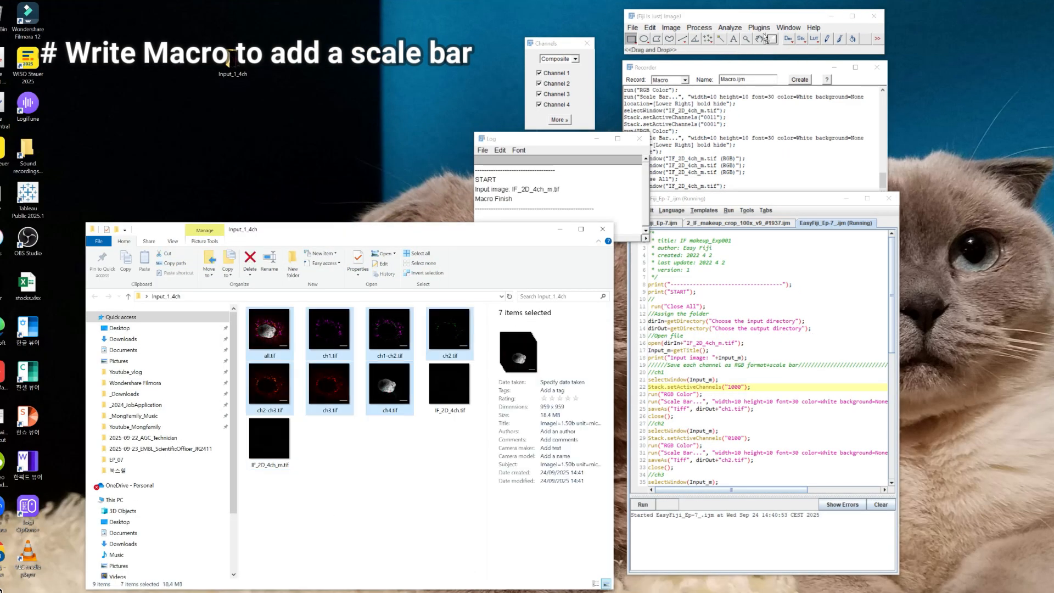
key(Return)
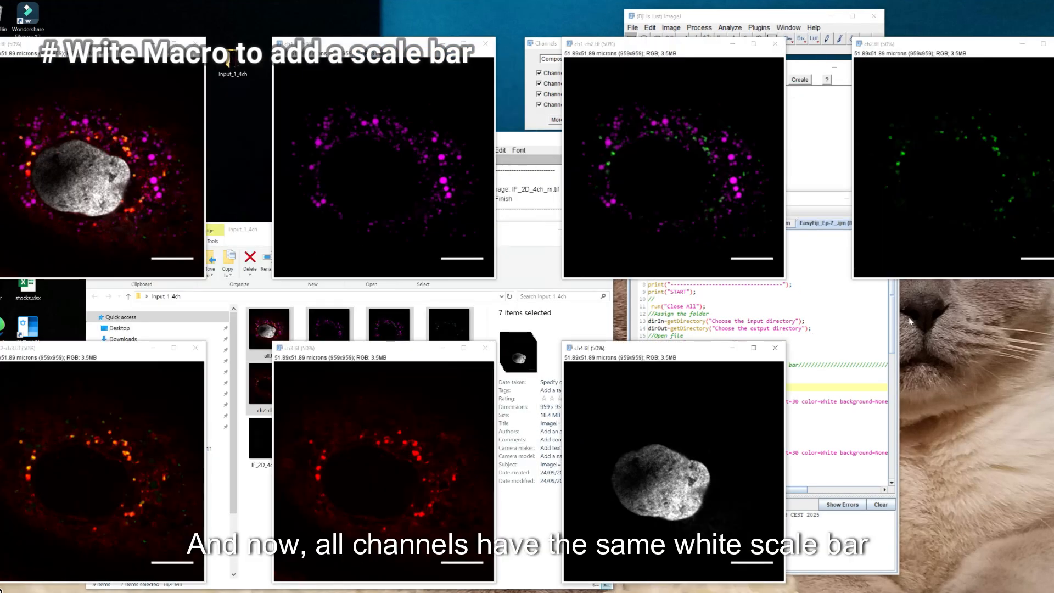